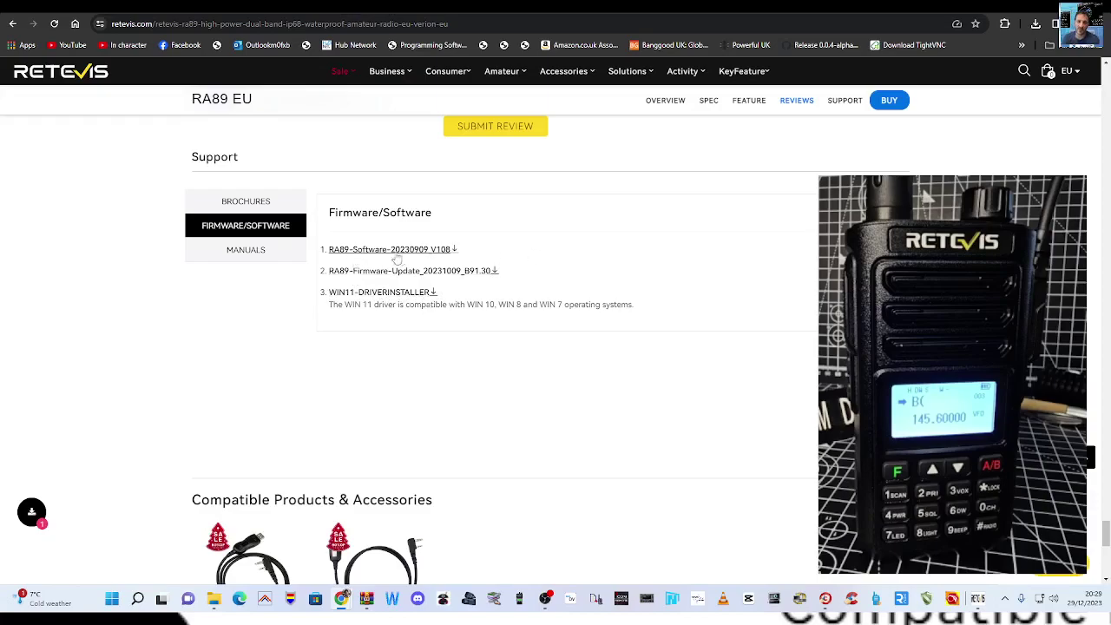
# Download the RA89-Software-20230909_V108 package and check the contents of the archive.
pyautogui.click(389, 250)
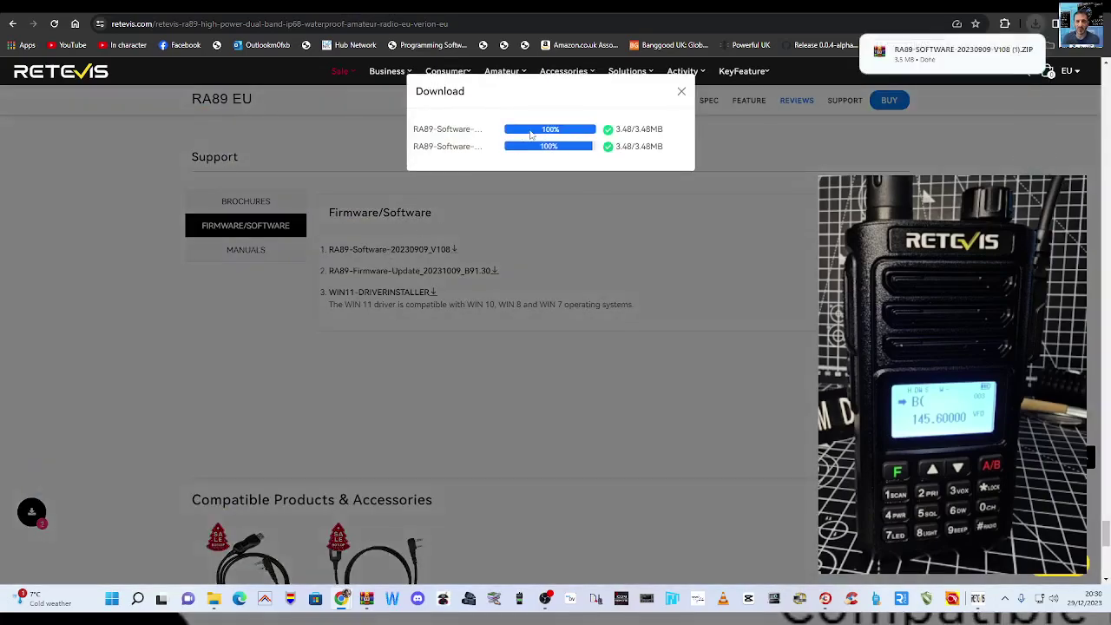
pyautogui.click(927, 52)
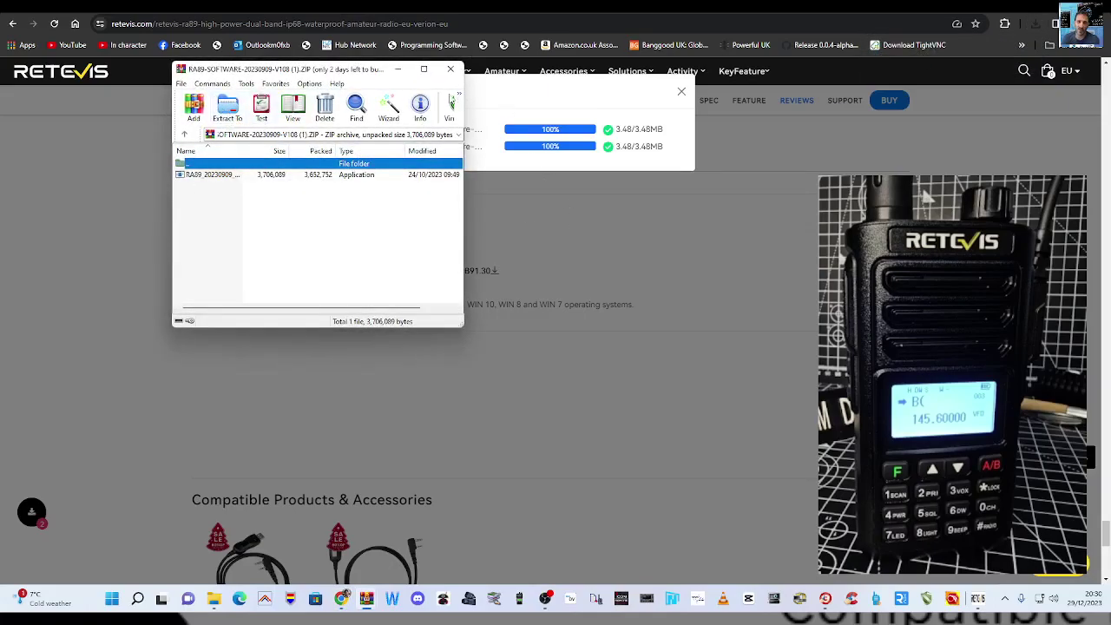
pyautogui.click(450, 69)
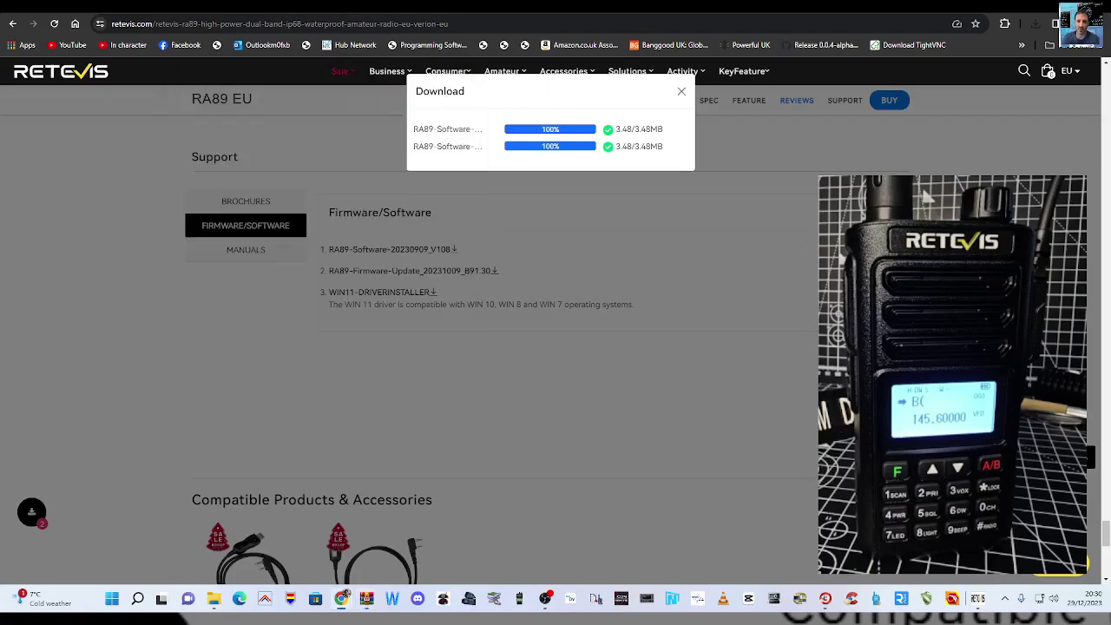
# Switch to the RA89 programming software and open Windows Device Manager to list the Ports (COM & LPT) devices.
pyautogui.click(986, 600)
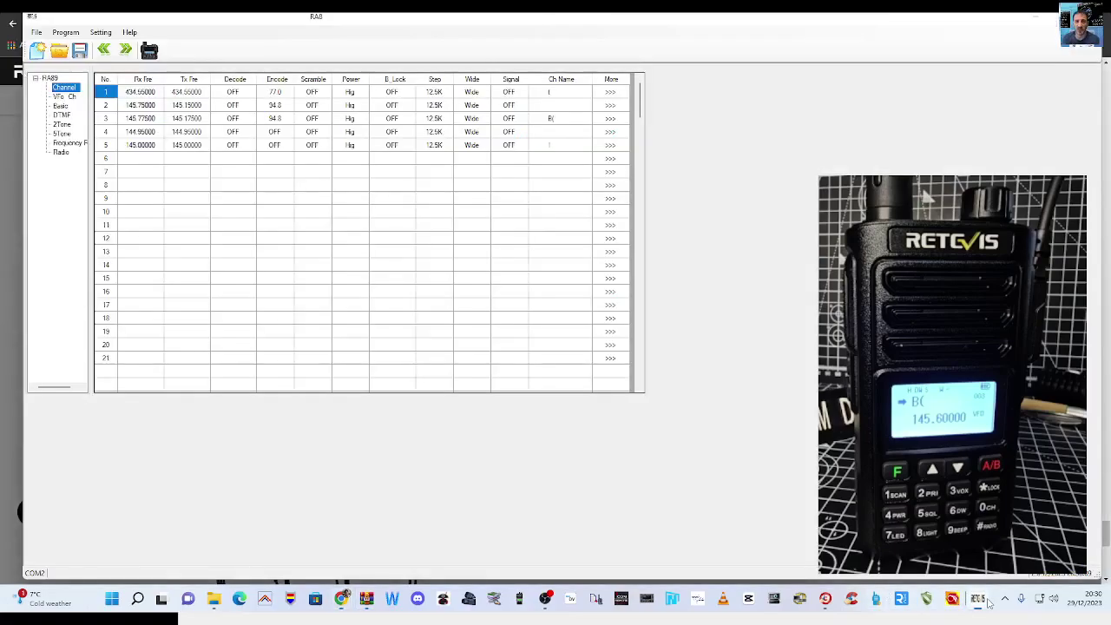
pyautogui.rightClick(112, 602)
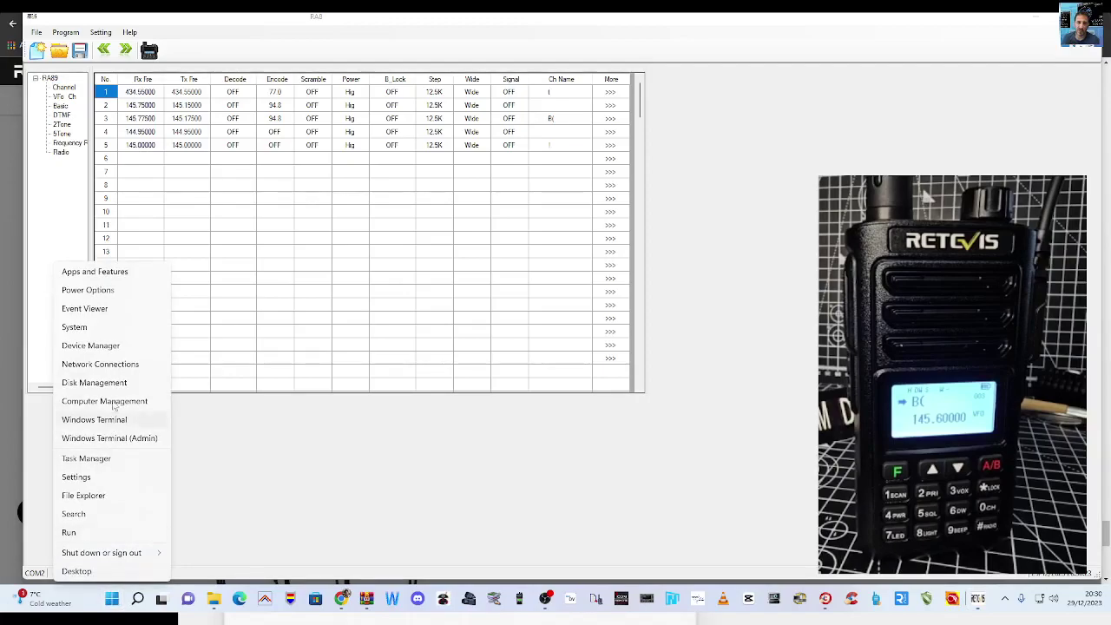
pyautogui.click(109, 351)
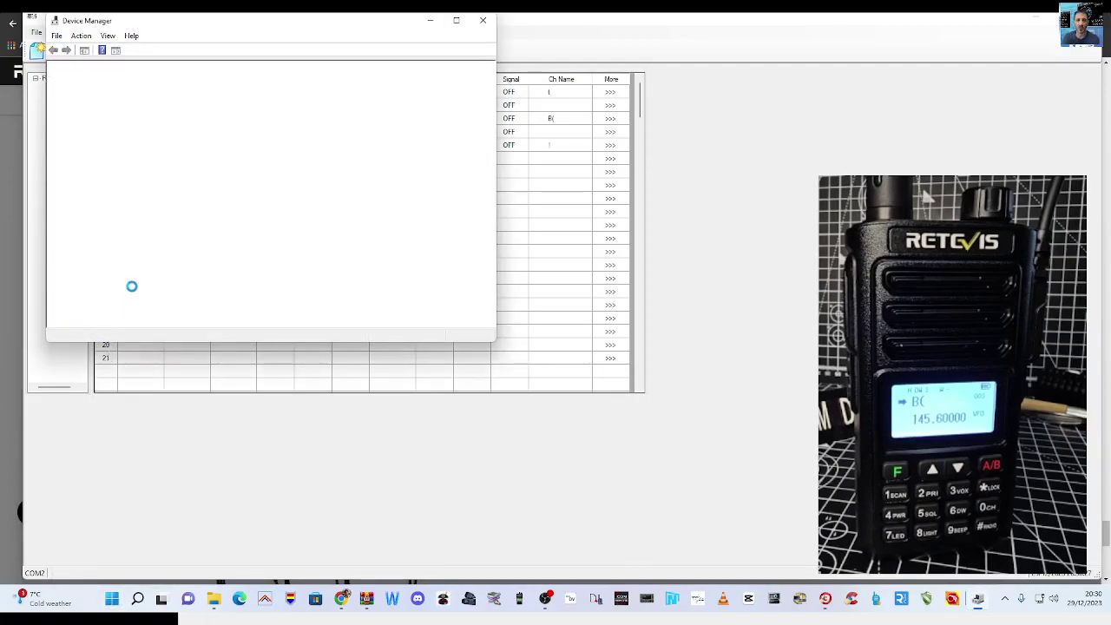
pyautogui.moveTo(208, 22); pyautogui.dragTo(352, 82)
pyautogui.doubleClick(121, 262)
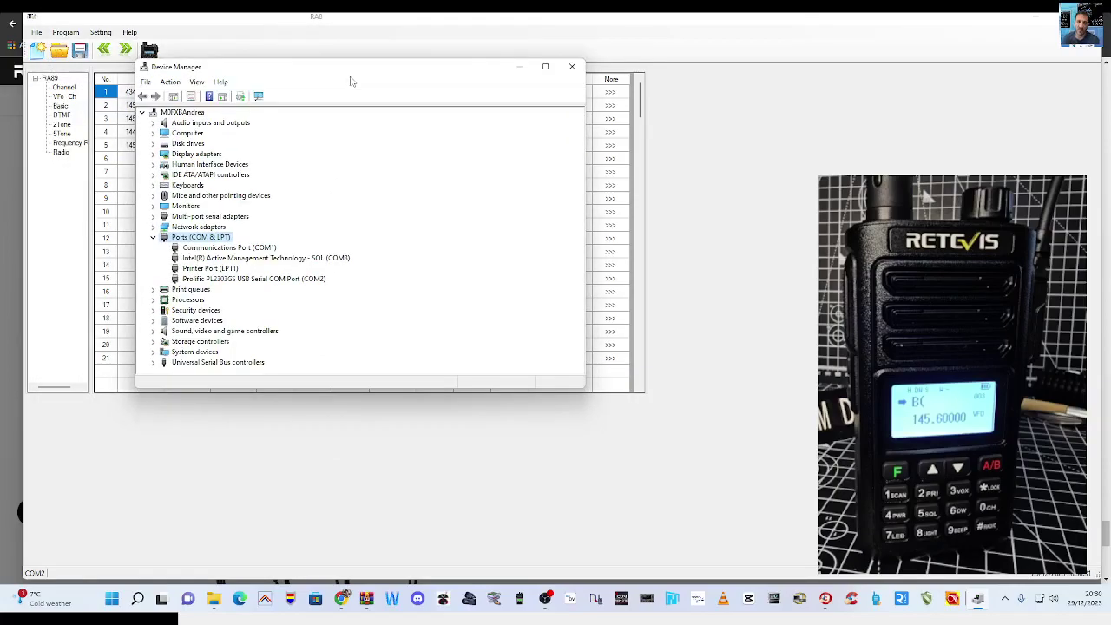
# Inspect the port settings of the Prolific PL2303GS USB Serial COM Port, including its bits-per-second setting.
pyautogui.rightClick(247, 281)
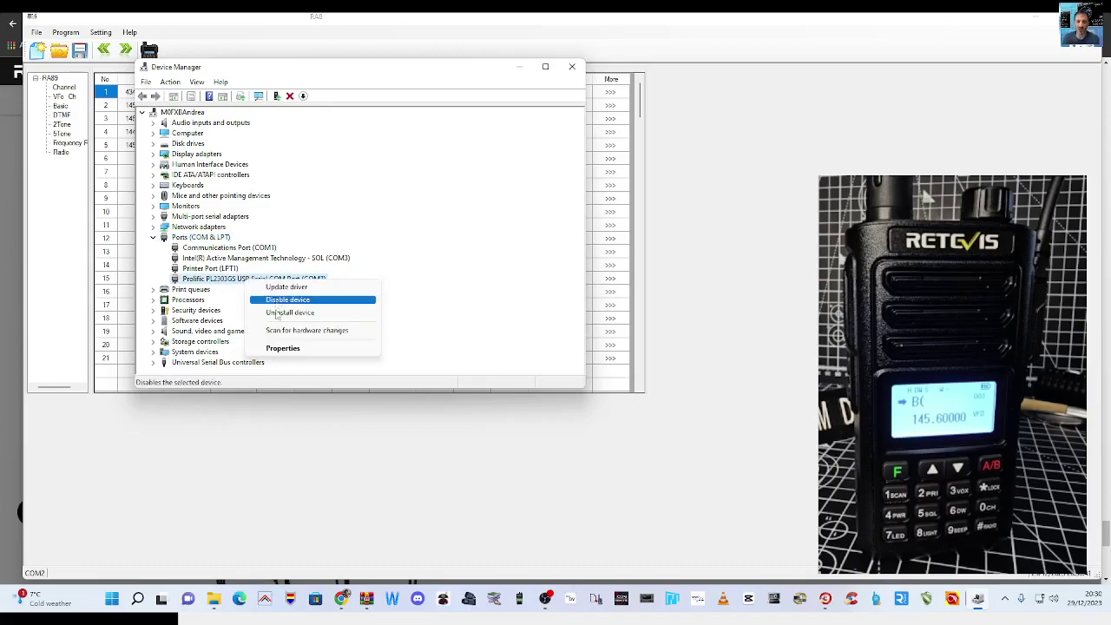
pyautogui.click(278, 349)
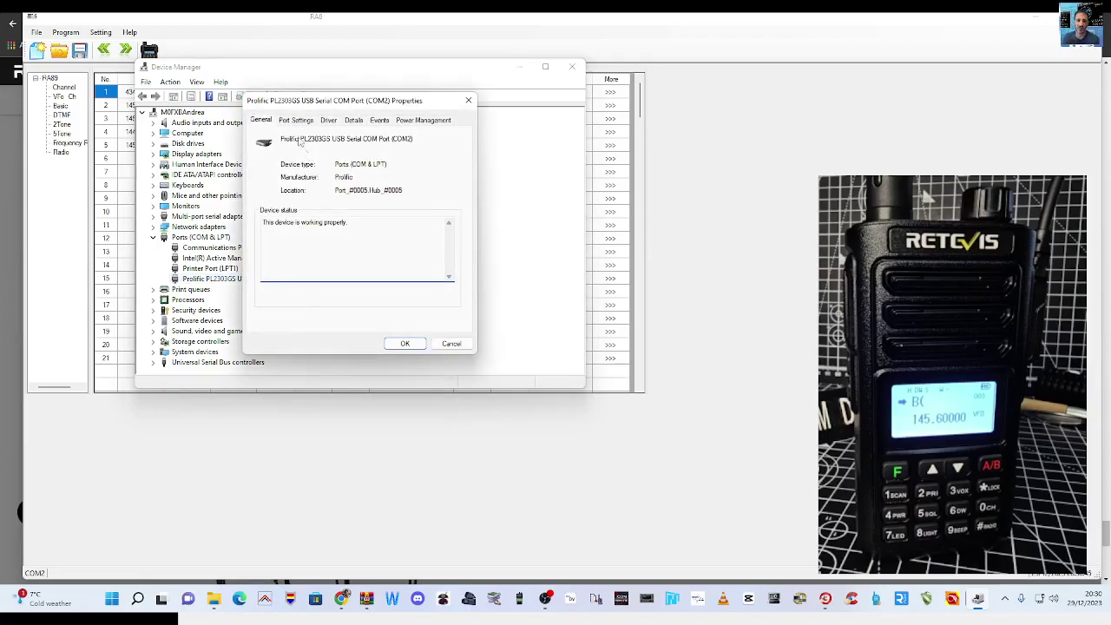
pyautogui.click(296, 121)
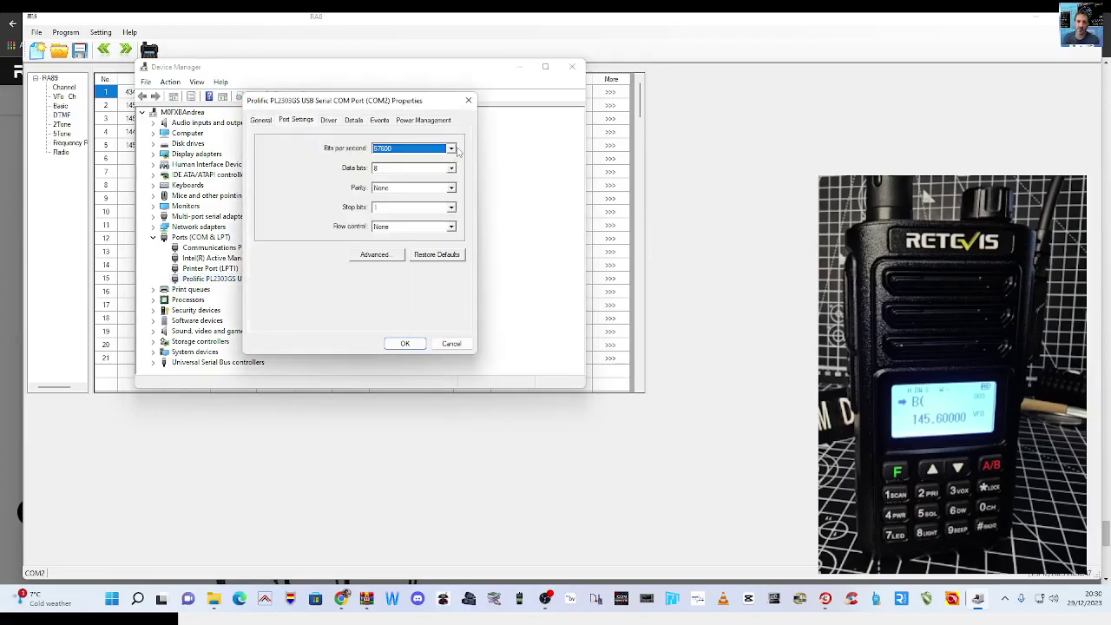
pyautogui.click(451, 149)
pyautogui.click(452, 149)
pyautogui.click(451, 149)
pyautogui.click(451, 149)
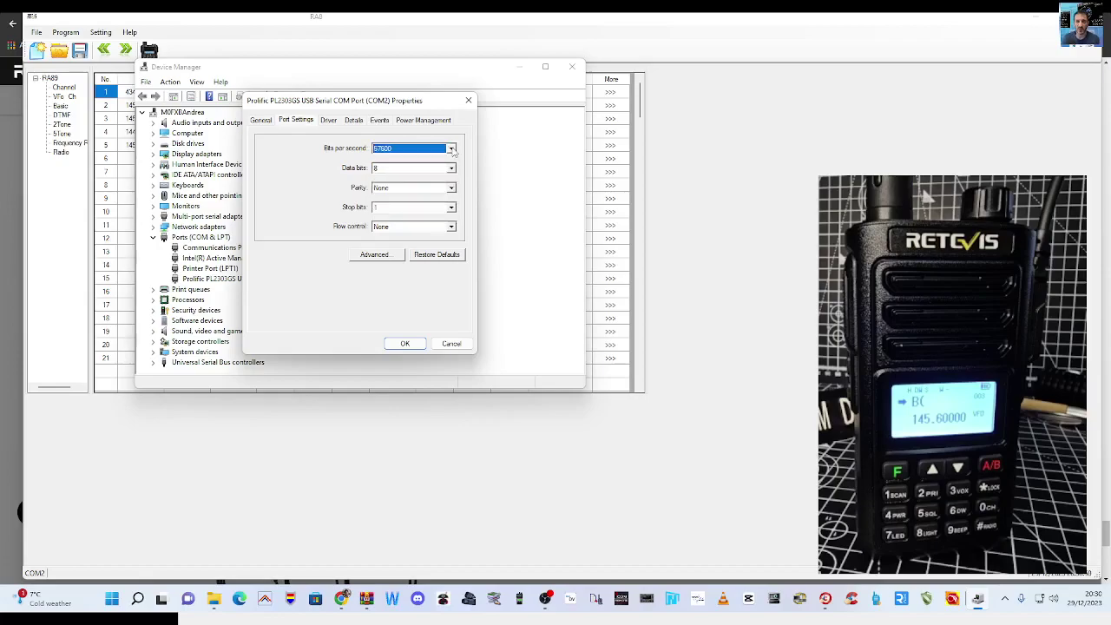
# Check the COM port number choices in the Prolific port's advanced settings, and close Device Manager without changes.
pyautogui.click(379, 257)
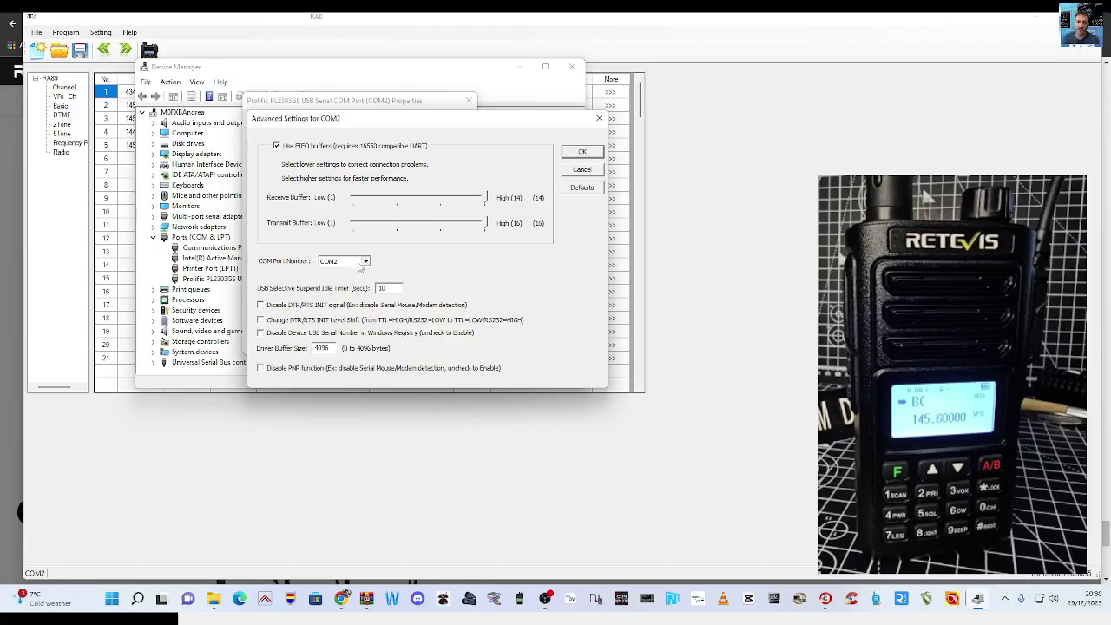
pyautogui.click(365, 262)
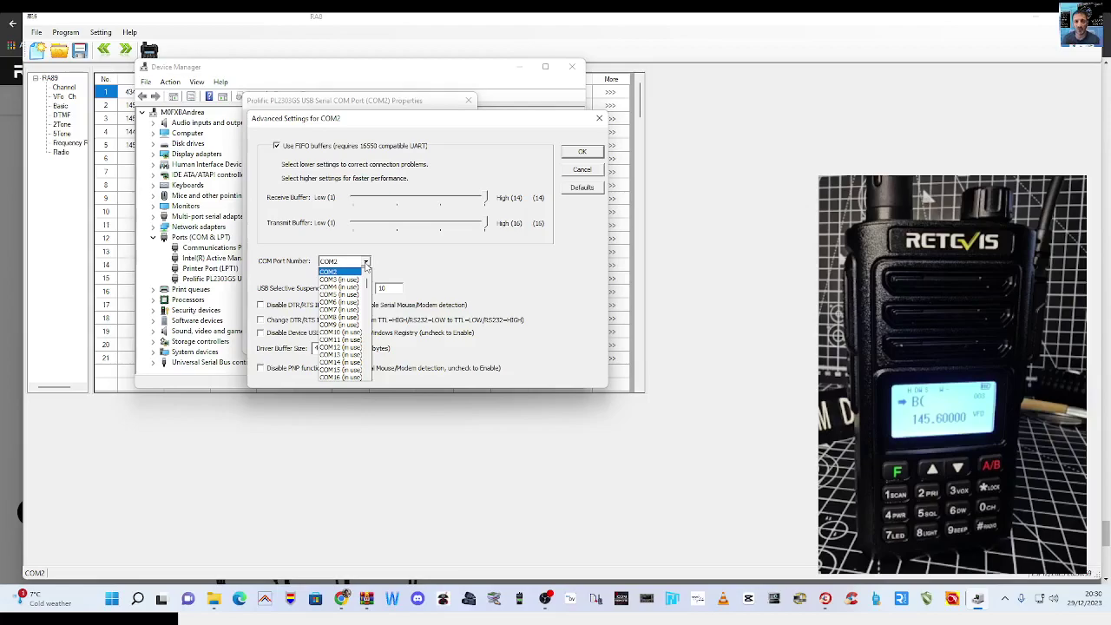
pyautogui.click(366, 262)
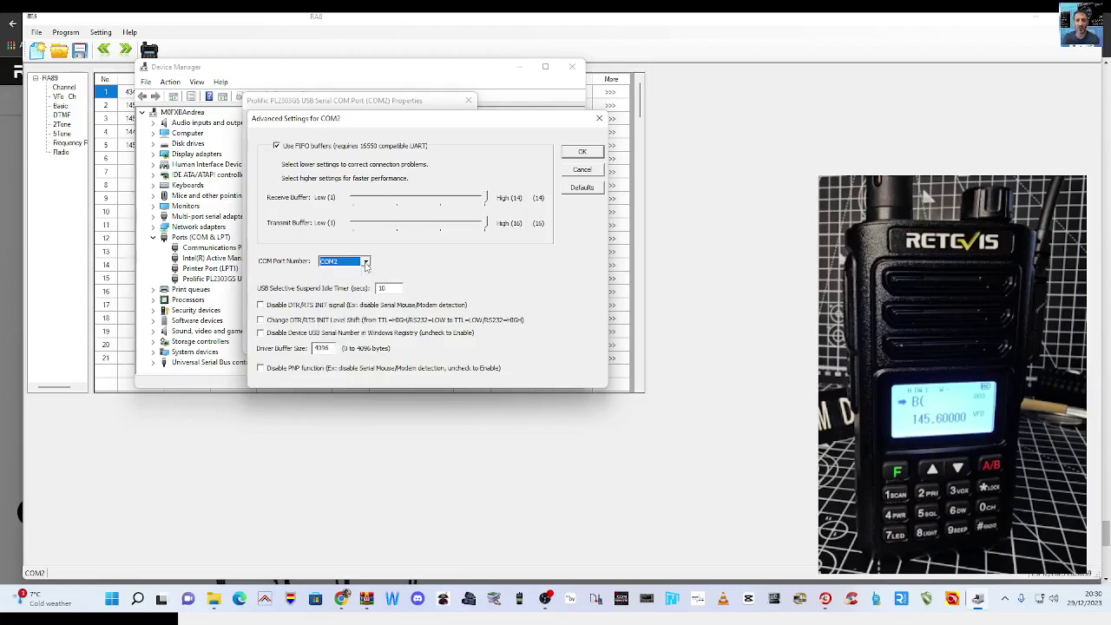
pyautogui.click(599, 119)
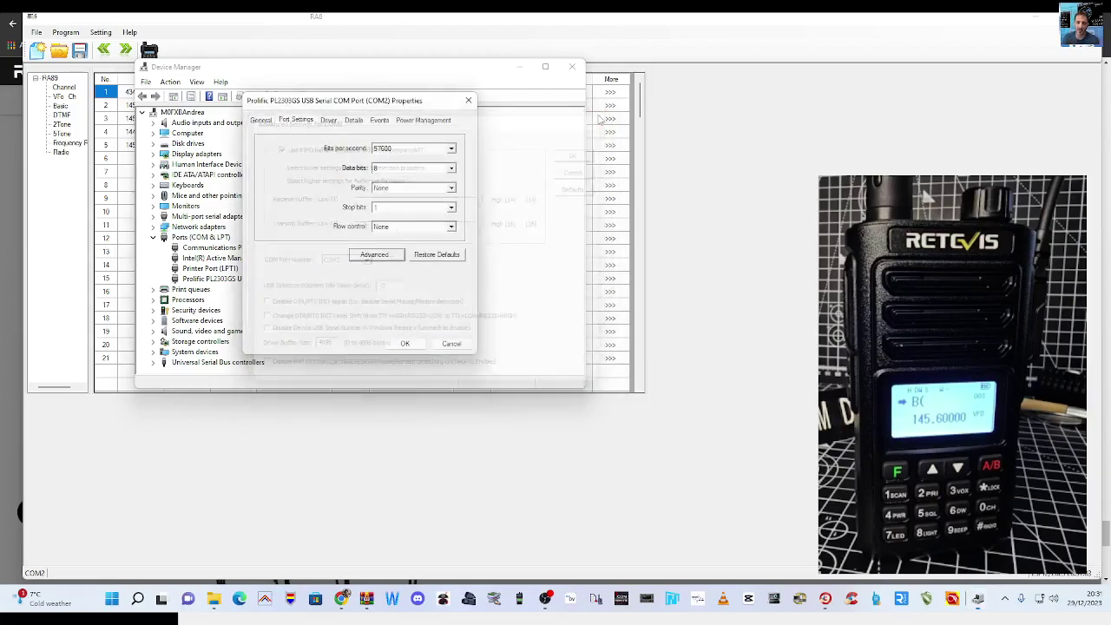
pyautogui.click(467, 99)
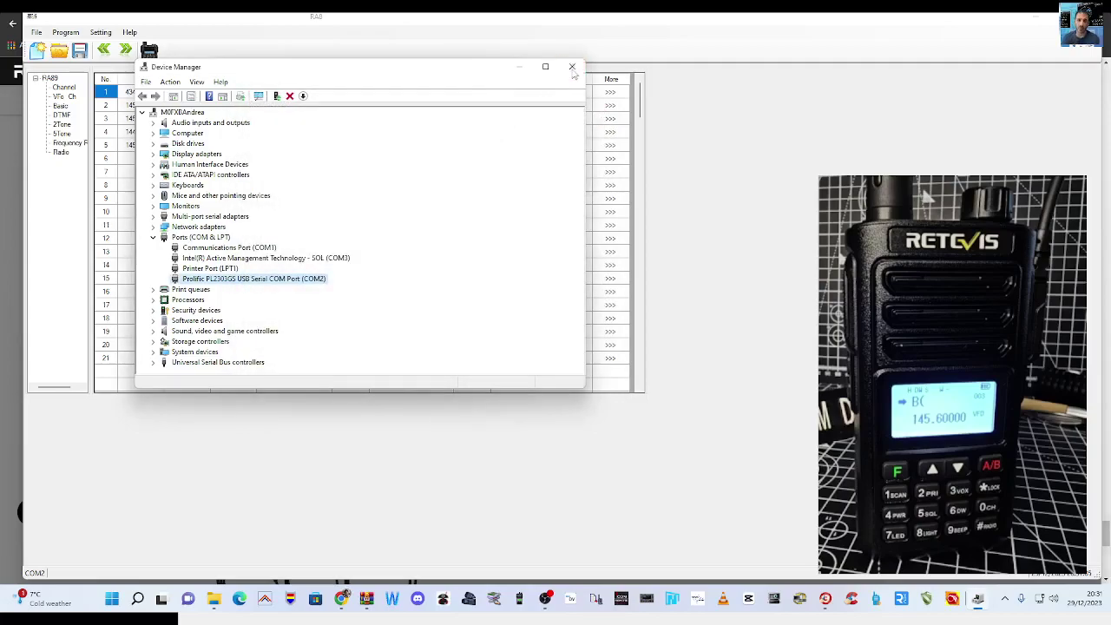
pyautogui.click(571, 66)
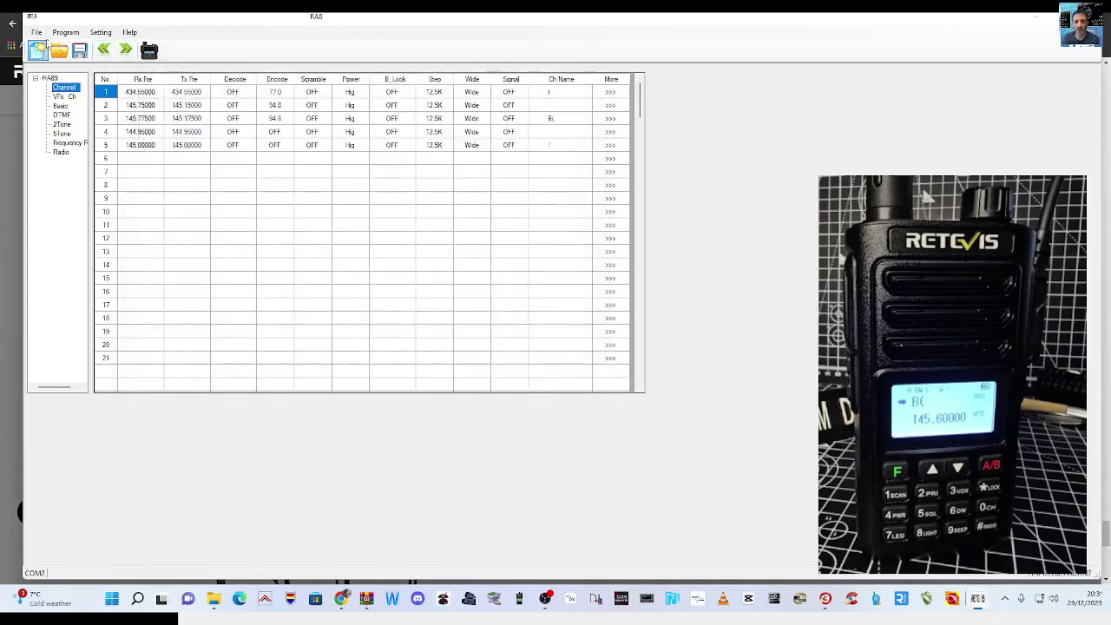
# Check the bit rate and the selected COM port in the RA89 software's communication settings.
pyautogui.click(100, 32)
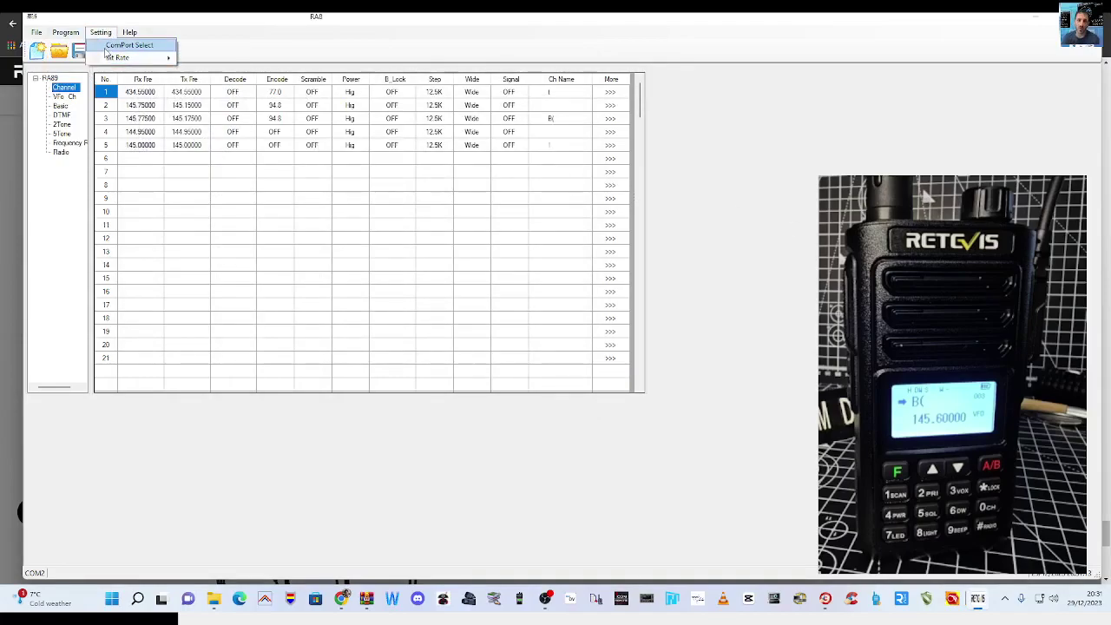
pyautogui.moveTo(111, 61)
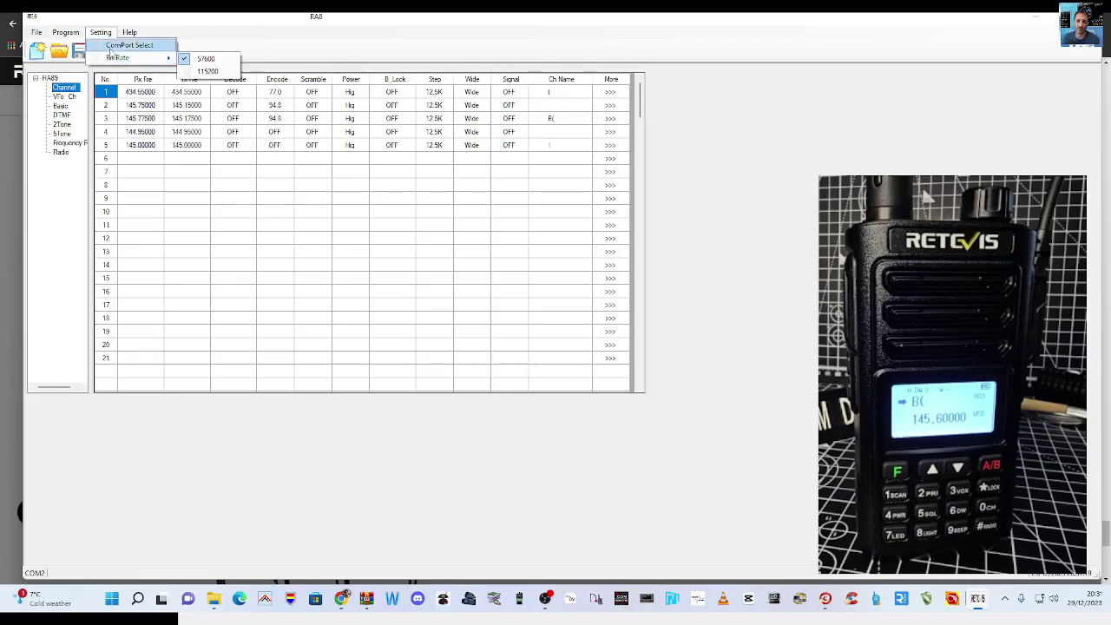
pyautogui.click(112, 45)
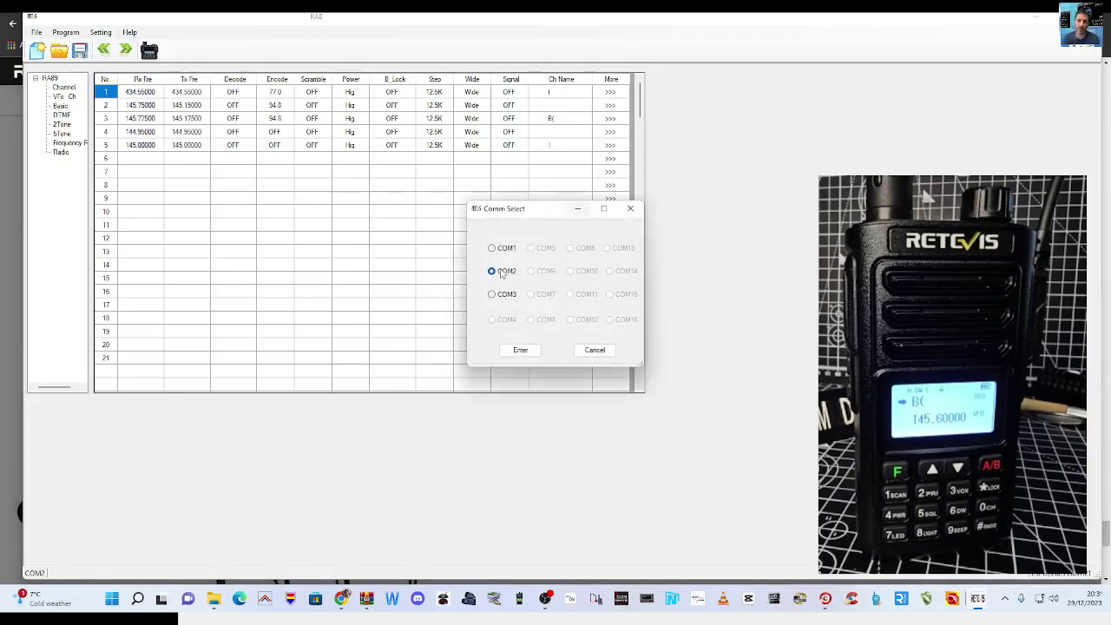
pyautogui.click(631, 209)
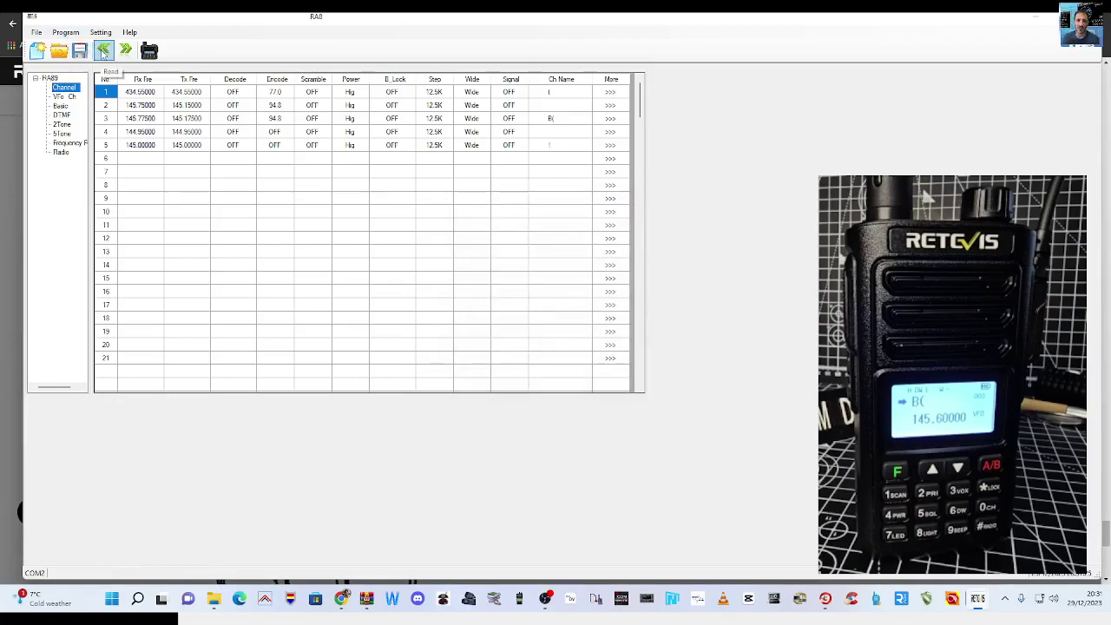
# Read the radio's current programming into the RA89 software.
pyautogui.click(102, 52)
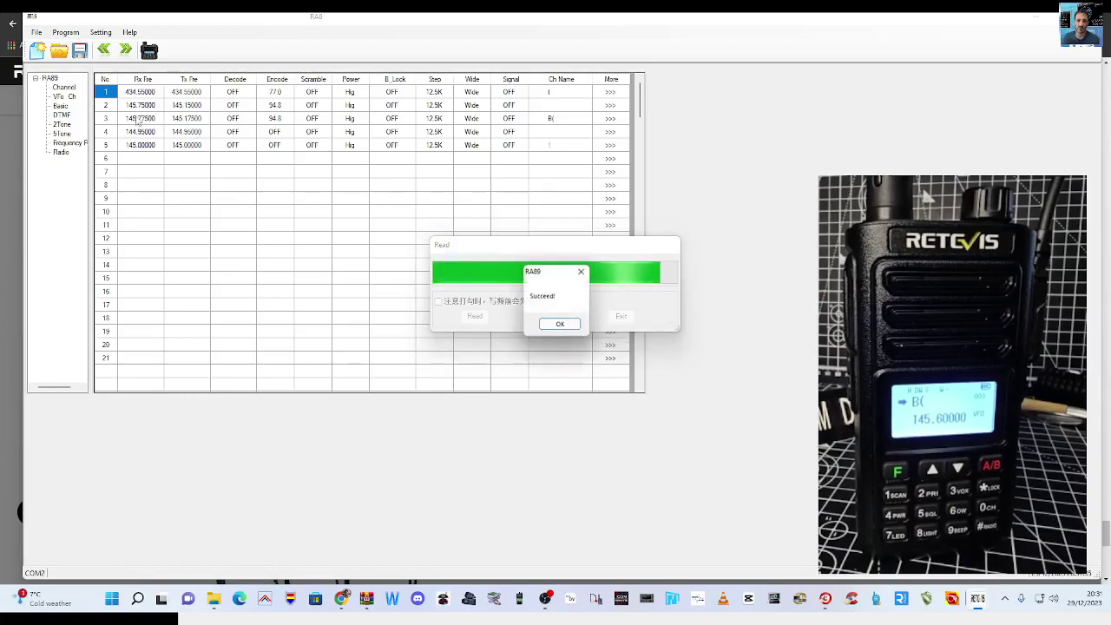
pyautogui.click(559, 324)
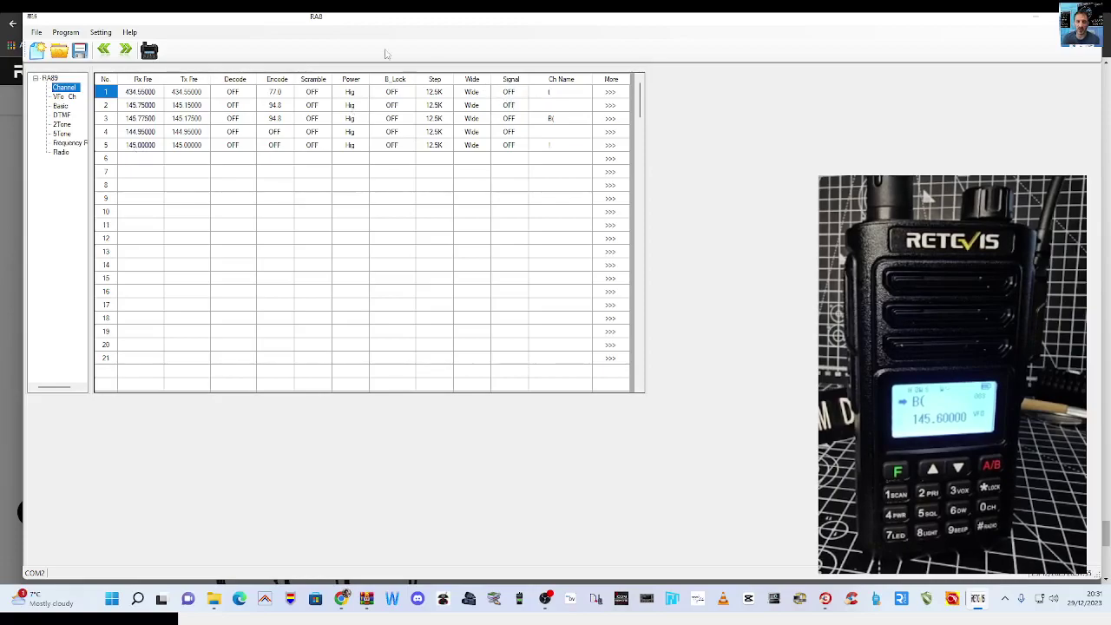
pyautogui.click(102, 35)
pyautogui.click(102, 35)
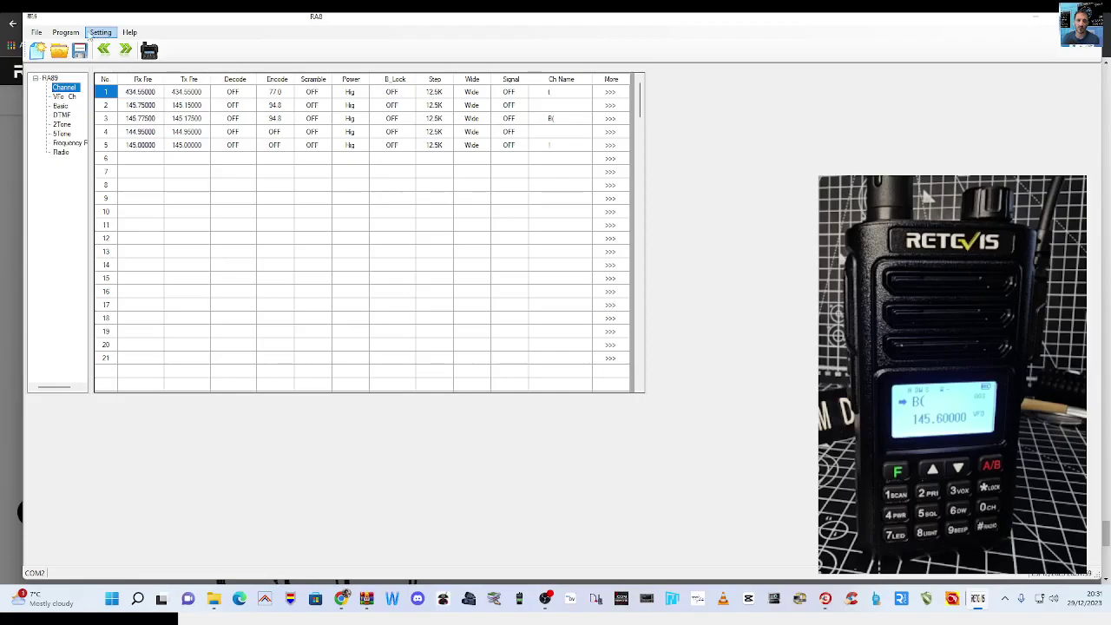
pyautogui.click(68, 33)
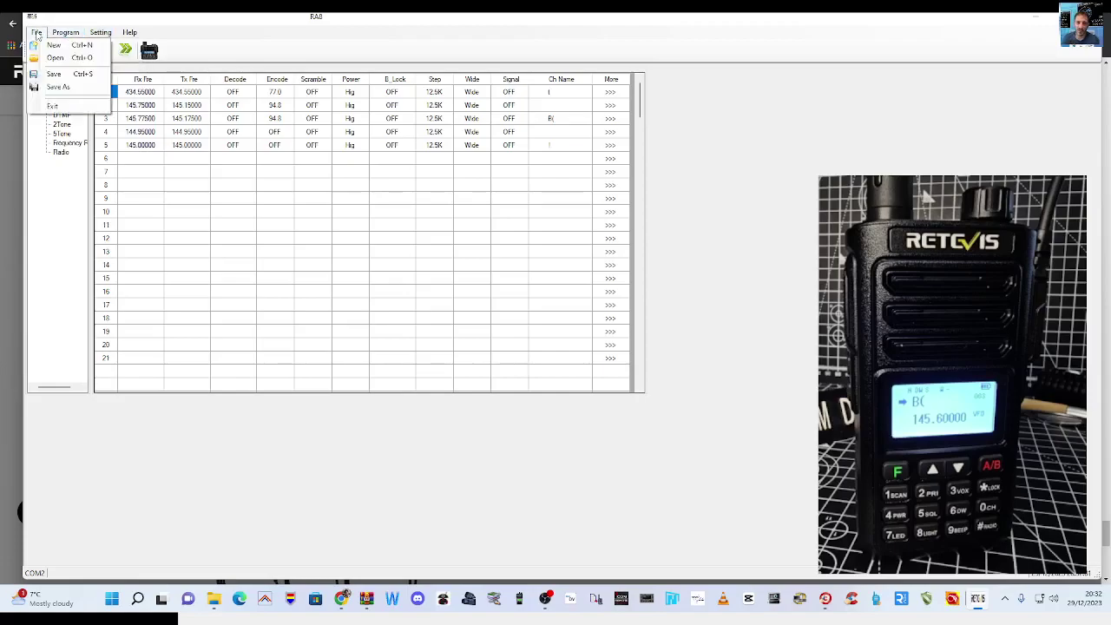
pyautogui.click(38, 35)
pyautogui.click(129, 32)
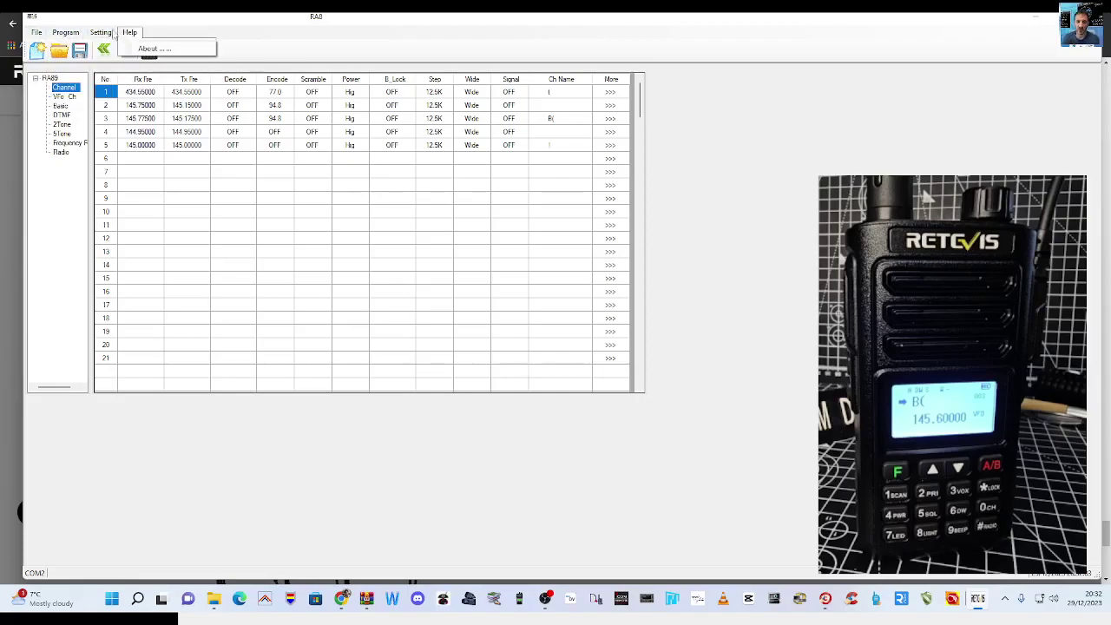
pyautogui.click(54, 35)
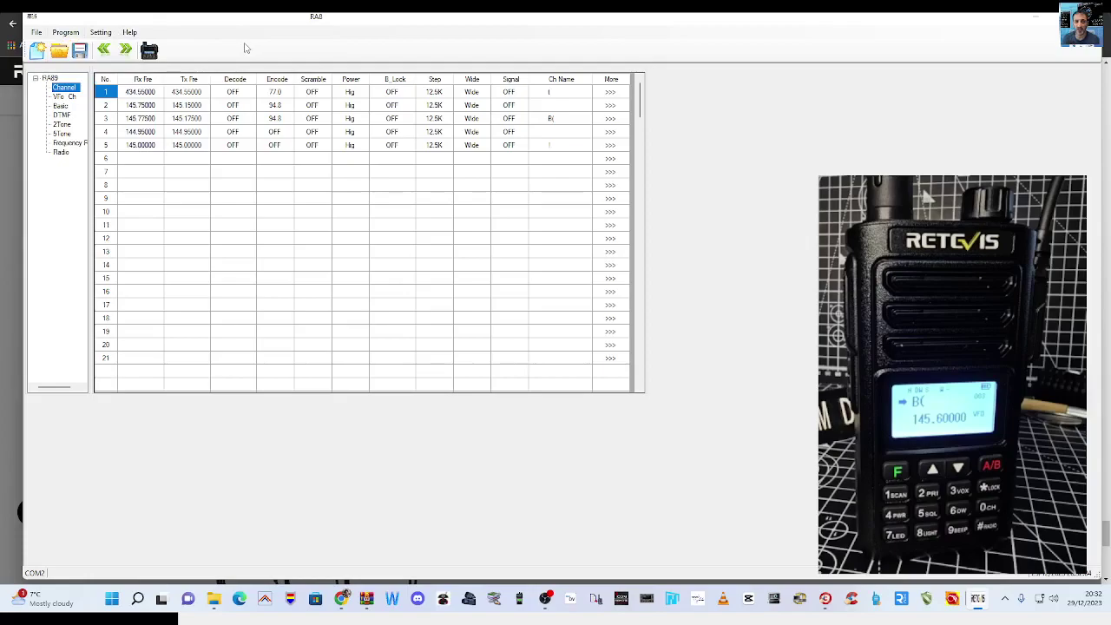
# View the RA89 software's version information and close it.
pyautogui.click(149, 50)
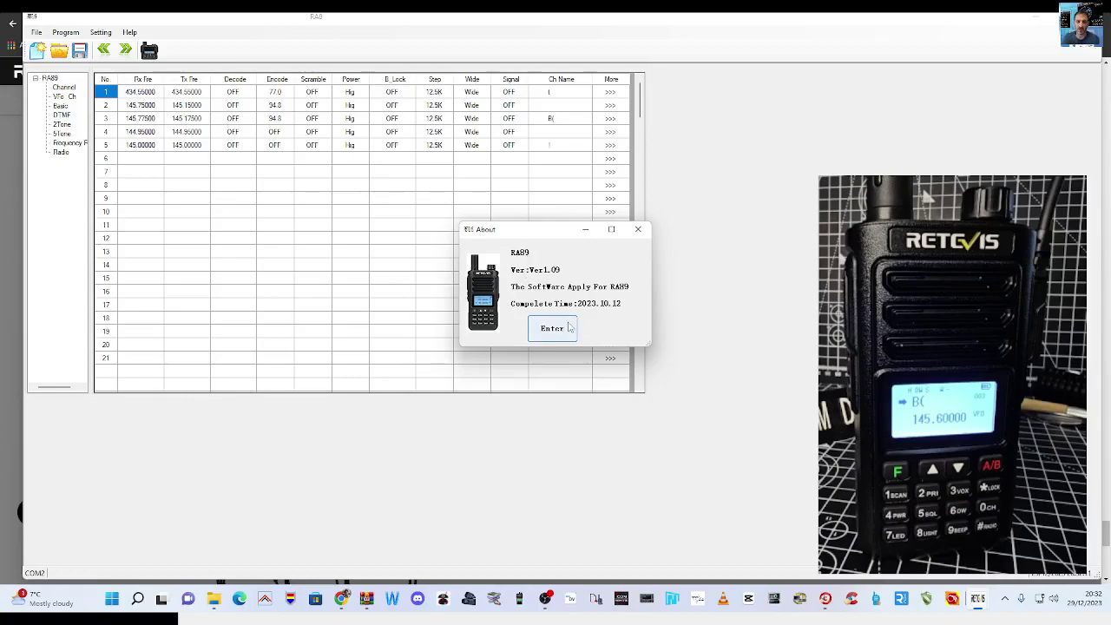
pyautogui.click(639, 229)
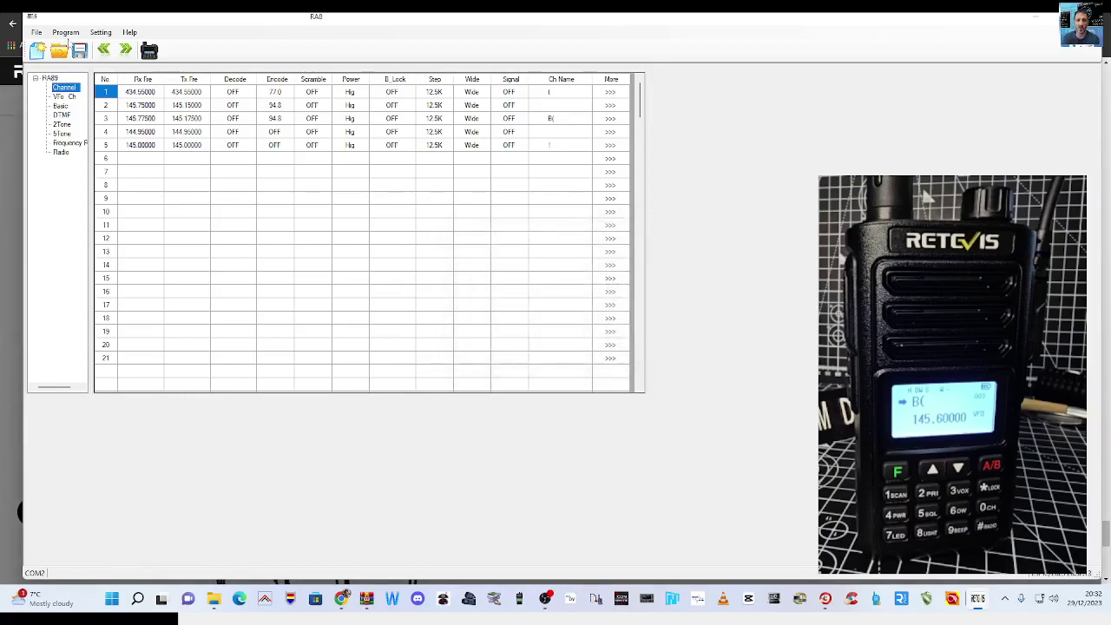
# Examine the VFO channel settings for the 150M, 245M and 450M bands of both A and B.
pyautogui.click(64, 96)
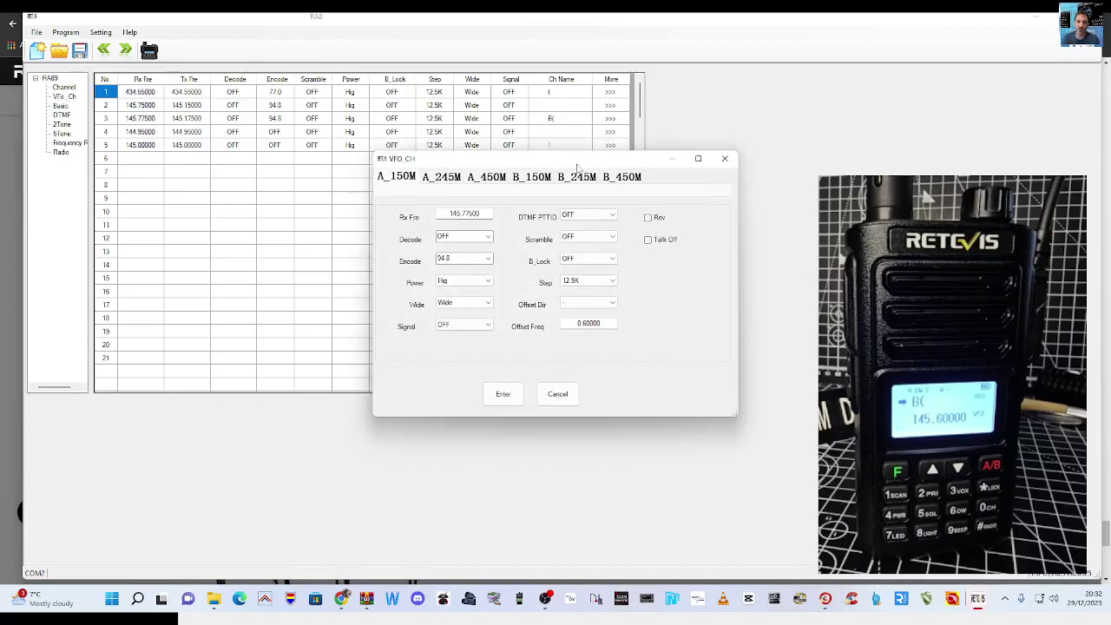
pyautogui.click(444, 178)
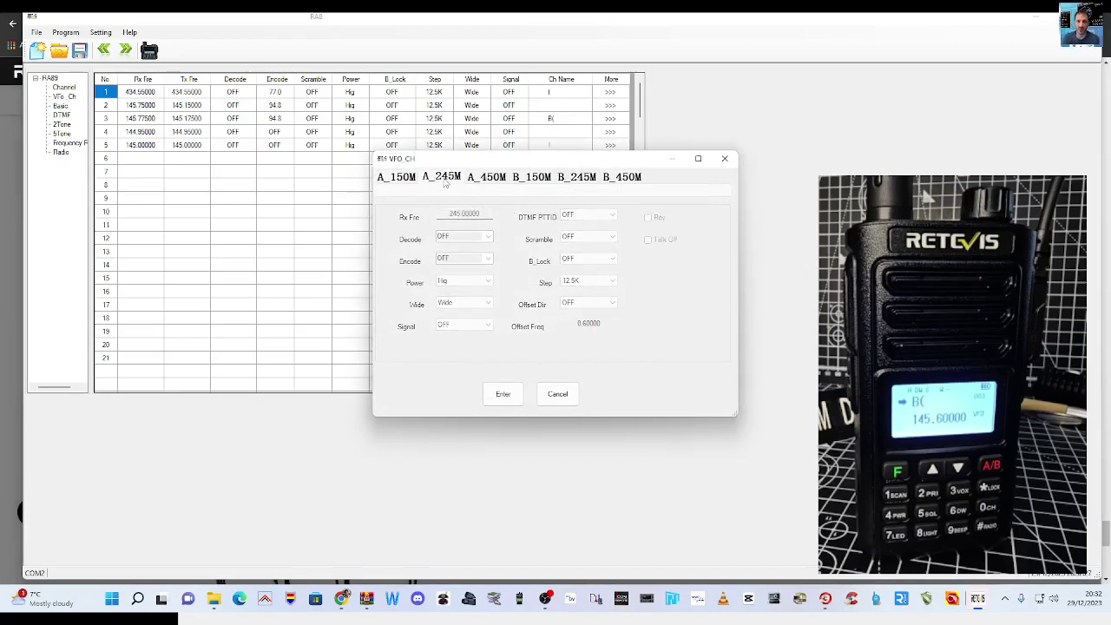
pyautogui.click(491, 179)
pyautogui.click(448, 178)
pyautogui.click(412, 180)
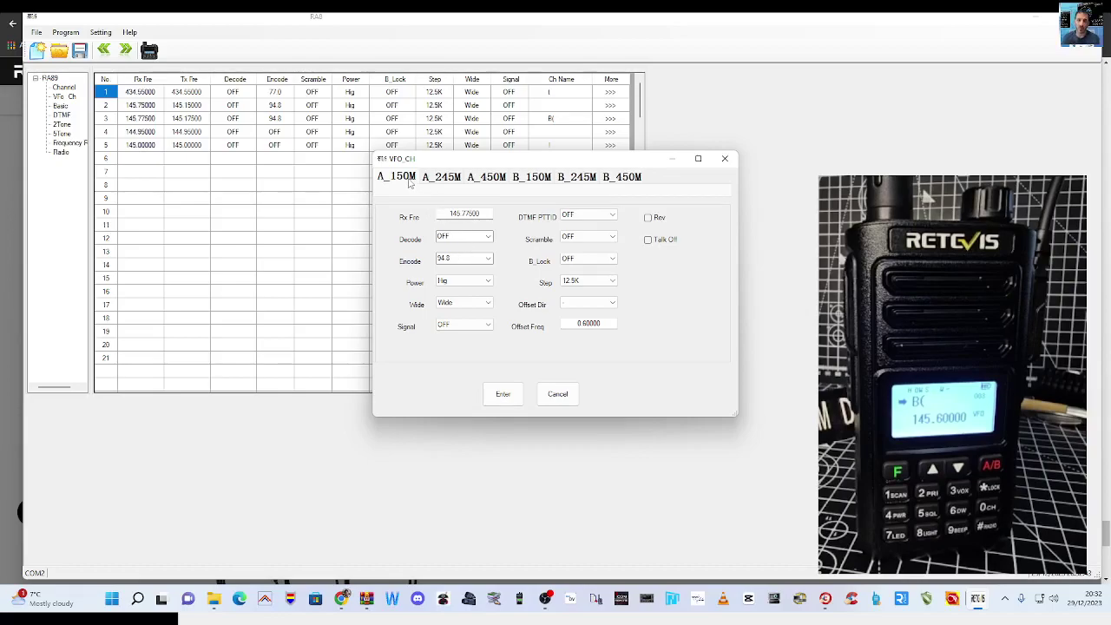
pyautogui.click(488, 180)
pyautogui.click(591, 181)
pyautogui.click(626, 183)
pyautogui.click(543, 177)
pyautogui.click(63, 113)
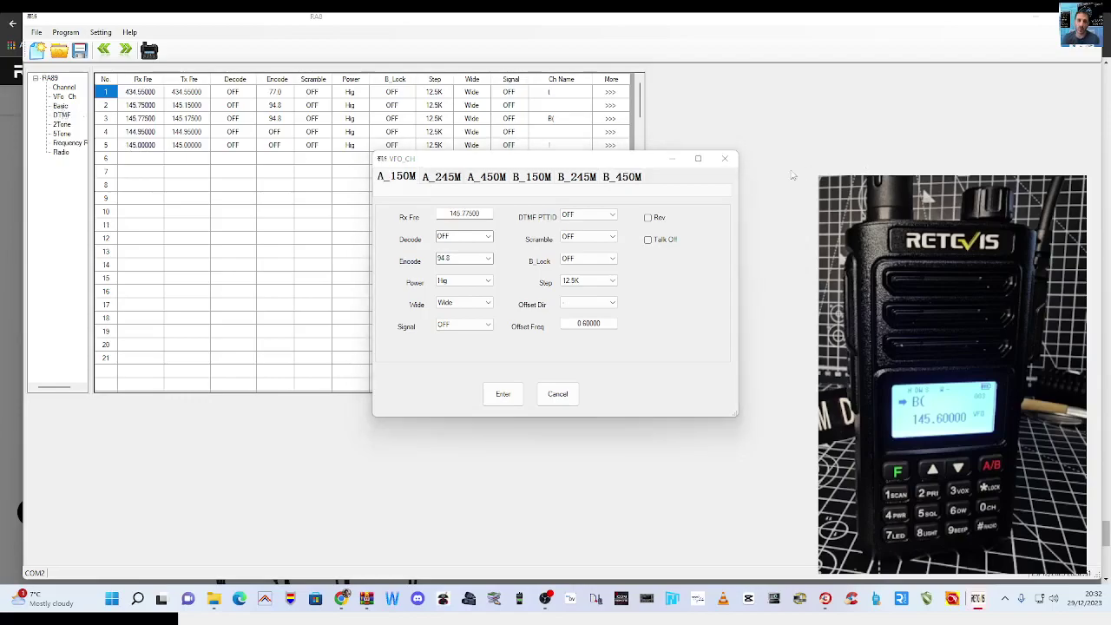
pyautogui.click(62, 97)
# Open the radio's Basic settings and examine the available display mode options.
pyautogui.click(60, 105)
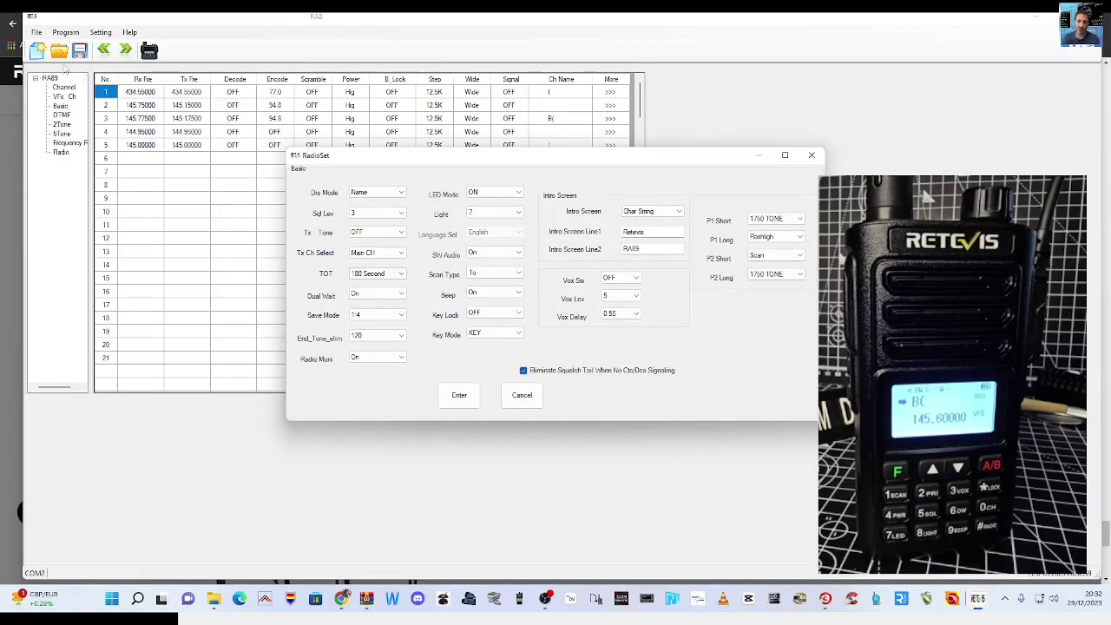
pyautogui.click(402, 195)
pyautogui.click(401, 195)
pyautogui.click(402, 194)
pyautogui.click(403, 194)
pyautogui.click(404, 194)
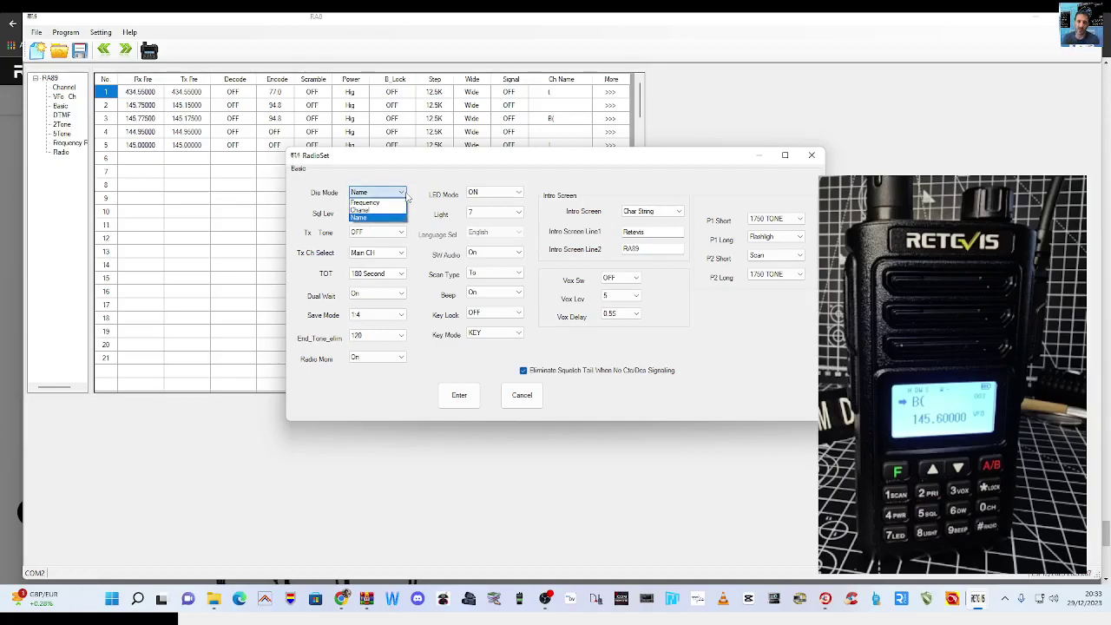
pyautogui.click(404, 195)
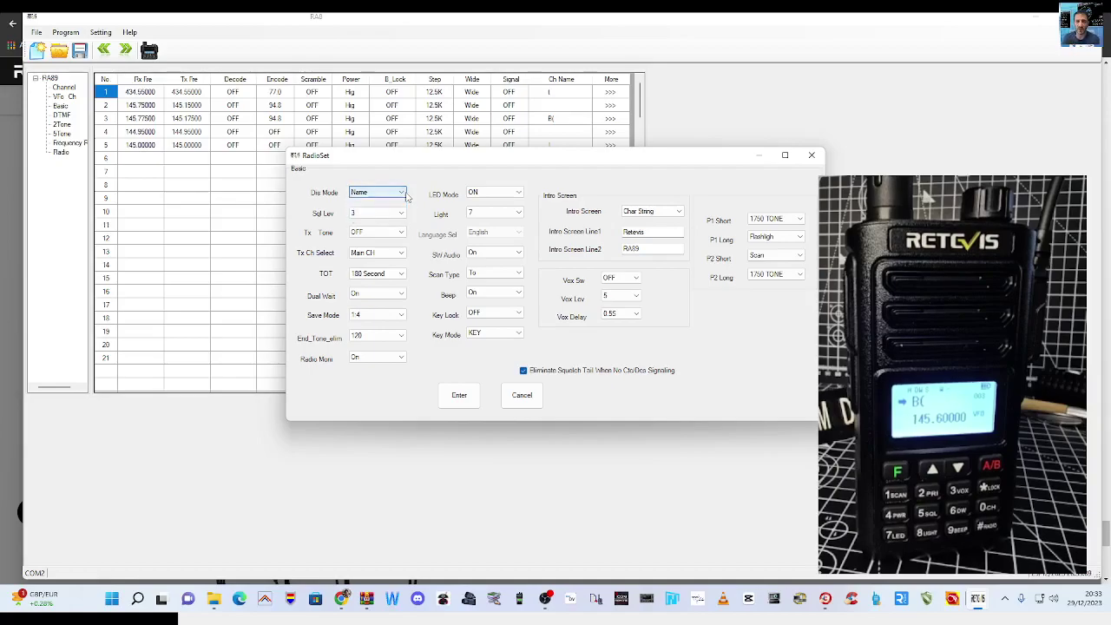
pyautogui.click(404, 194)
pyautogui.click(404, 194)
# Check the light level and Tx channel selection options in the Basic settings and close them.
pyautogui.click(519, 215)
pyautogui.click(518, 215)
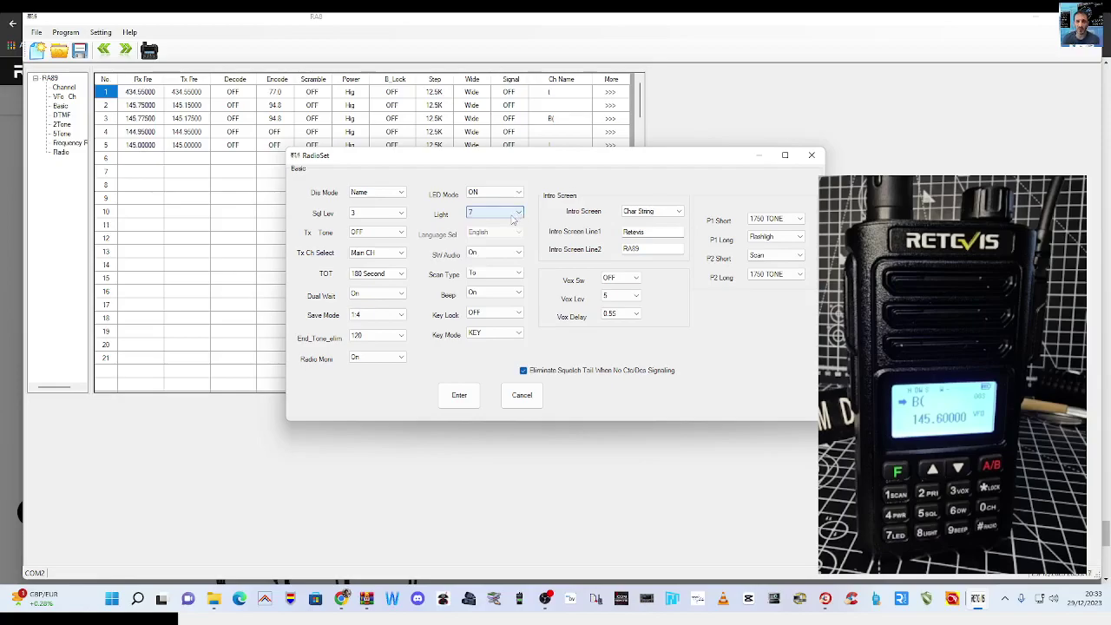
pyautogui.click(401, 255)
pyautogui.click(401, 254)
pyautogui.click(402, 254)
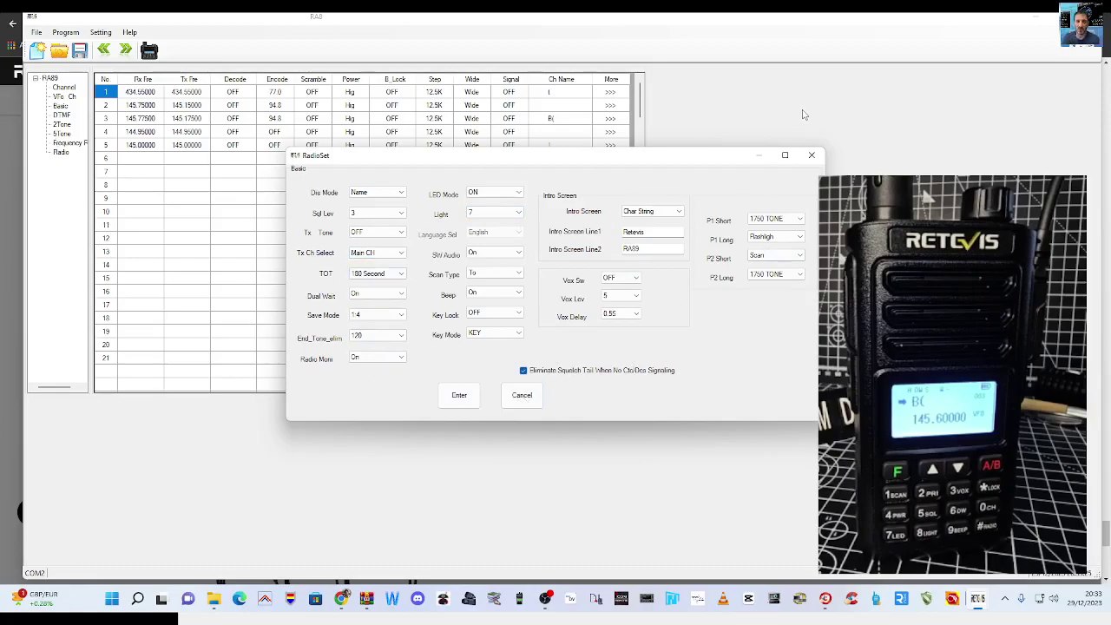
pyautogui.click(811, 155)
# View the DTMF, 2Tone and 5Tone settings one after another, closing each.
pyautogui.click(65, 116)
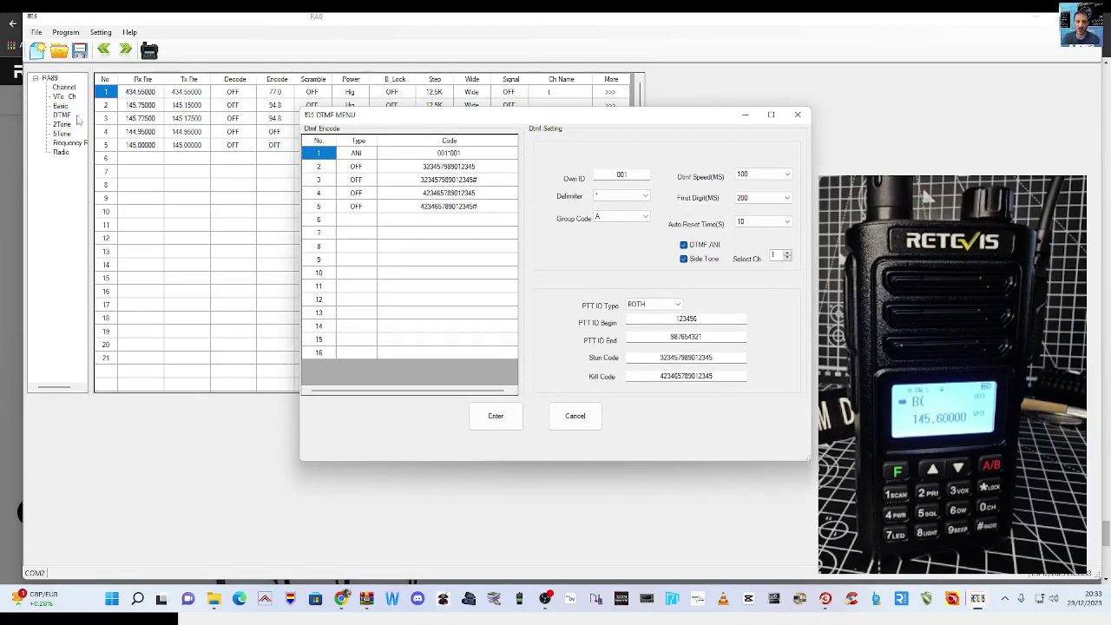
pyautogui.click(797, 114)
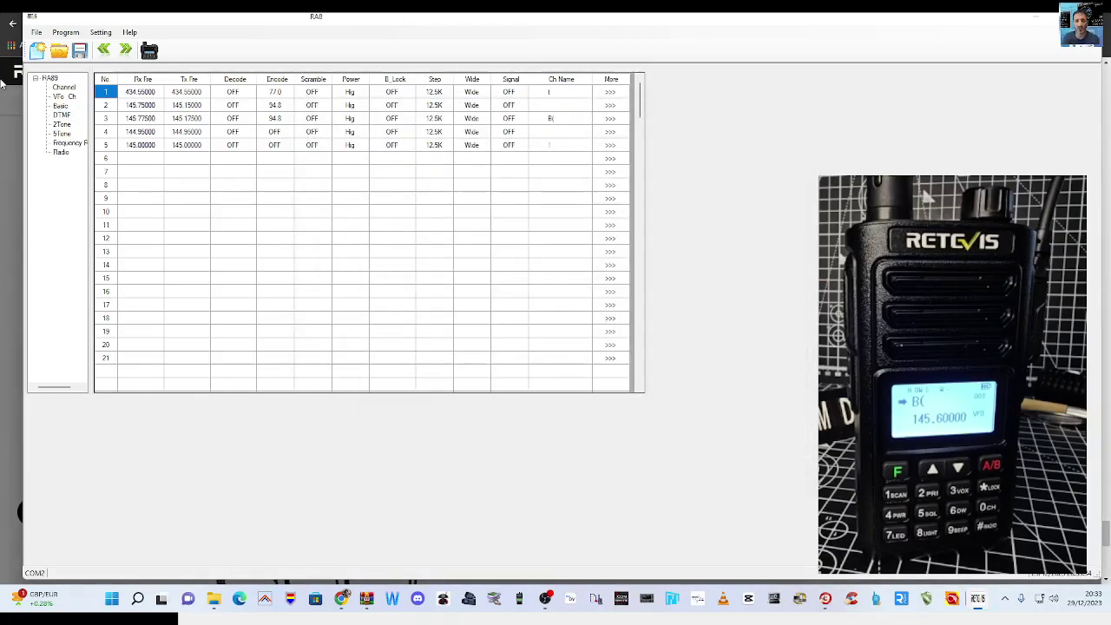
pyautogui.click(62, 124)
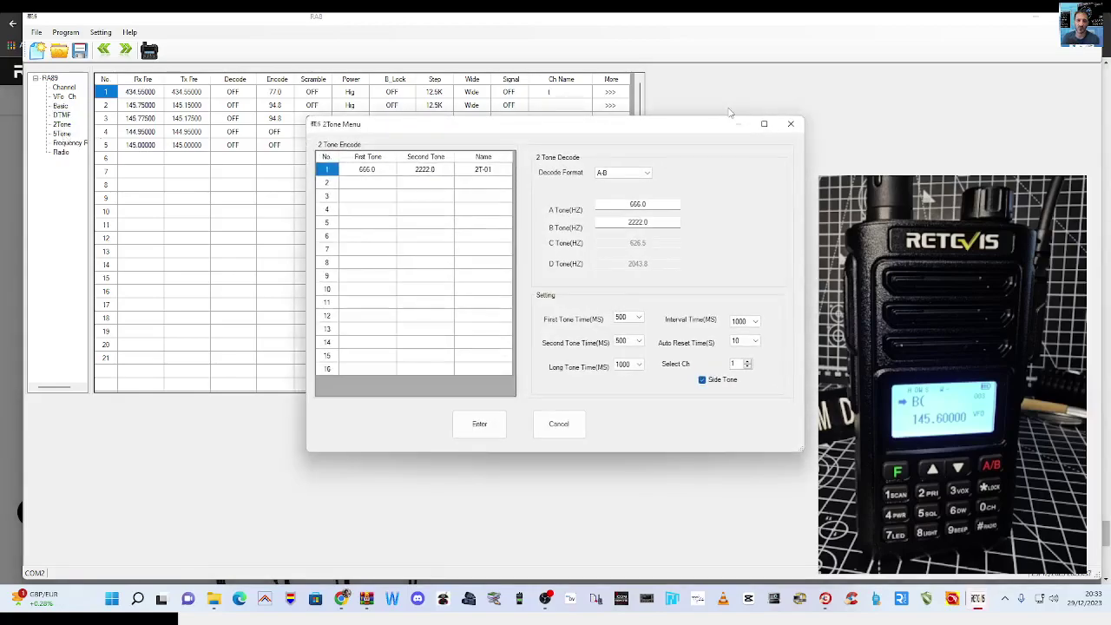
pyautogui.click(791, 124)
pyautogui.click(62, 133)
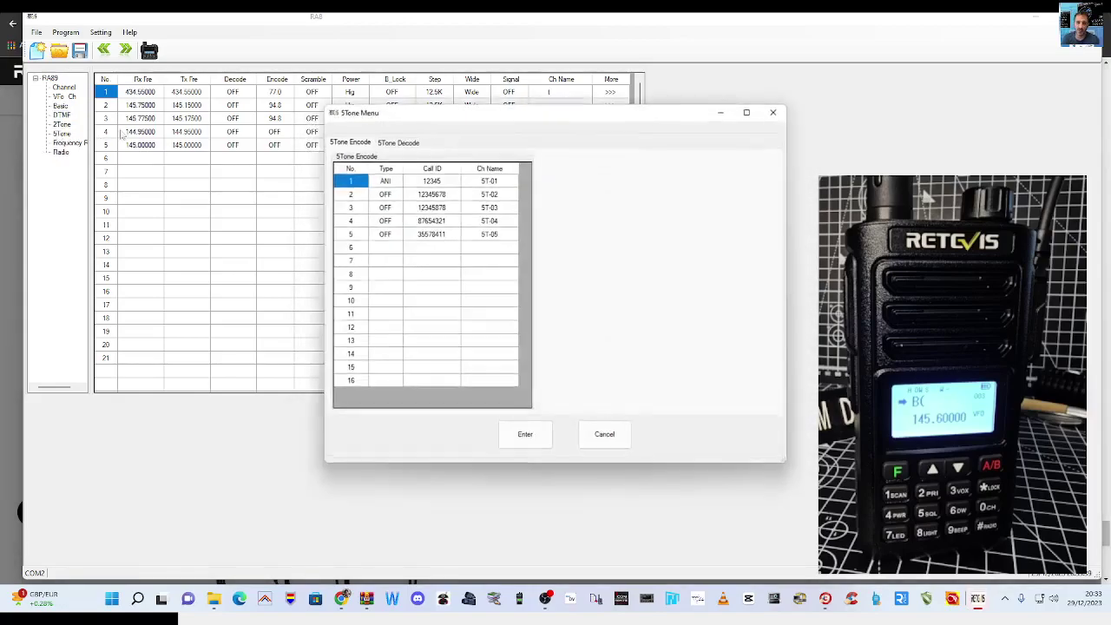
pyautogui.click(772, 112)
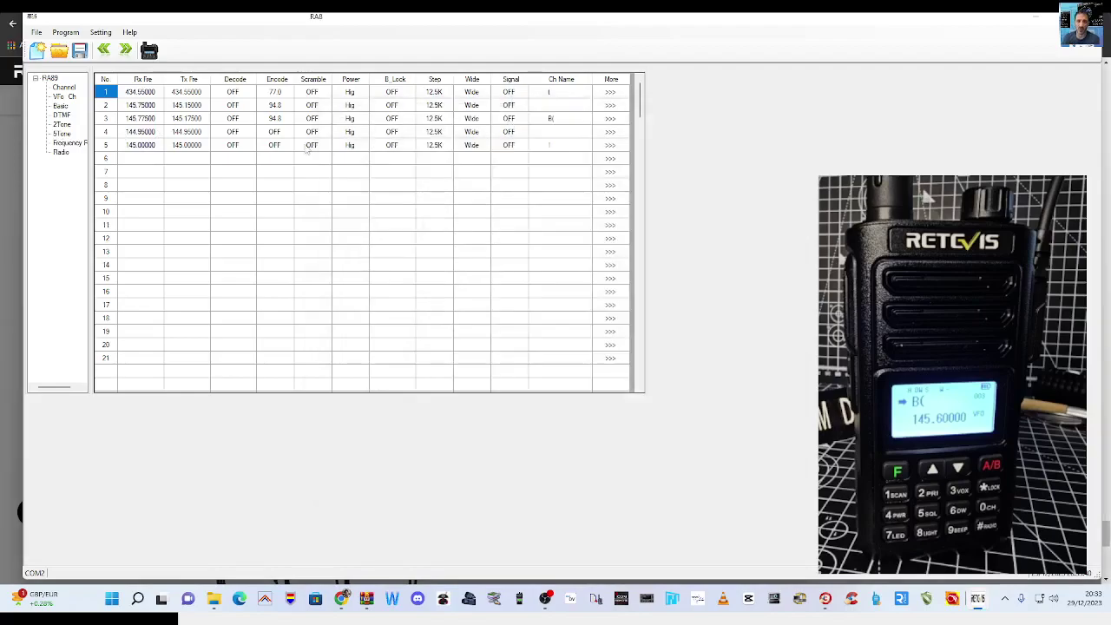
# View the radio's frequency range table and its broadcast Radio channel frequencies, closing each.
pyautogui.click(68, 143)
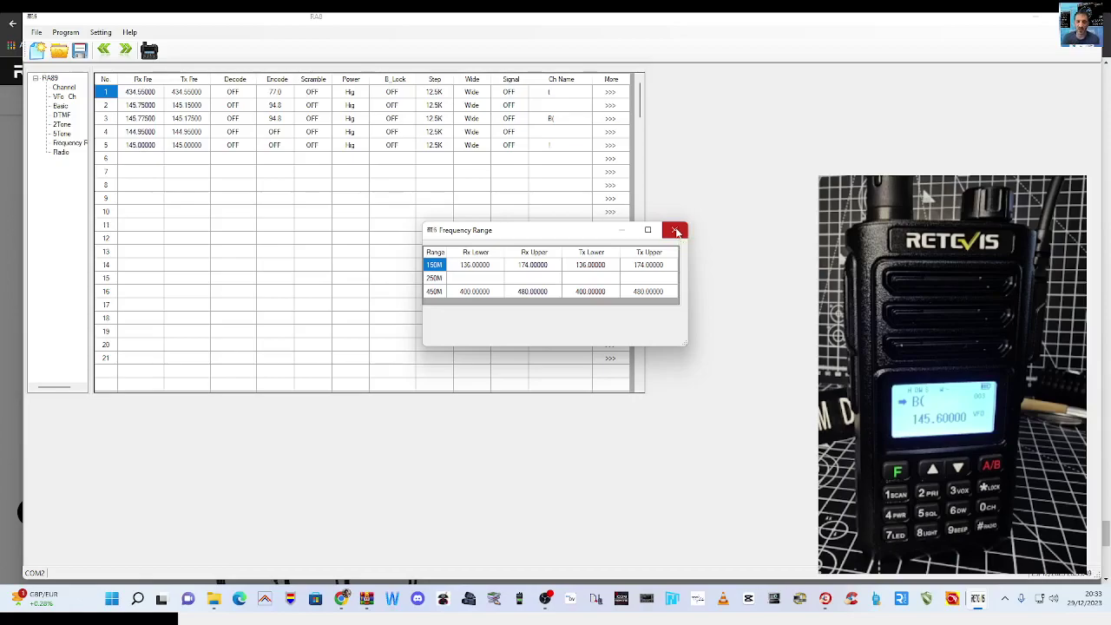
pyautogui.click(676, 232)
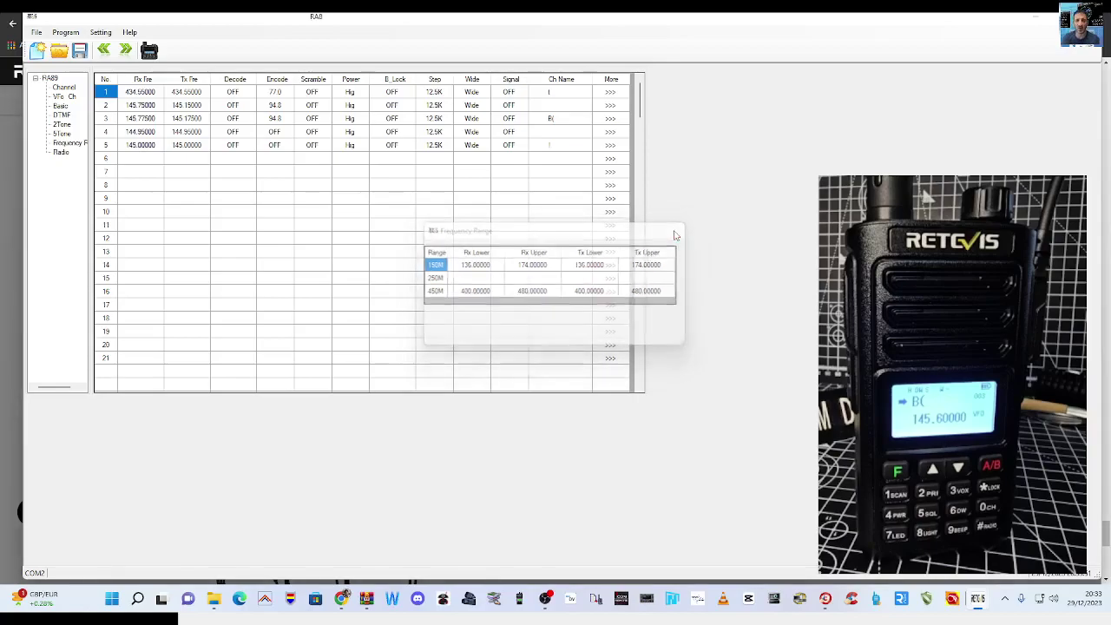
pyautogui.click(58, 153)
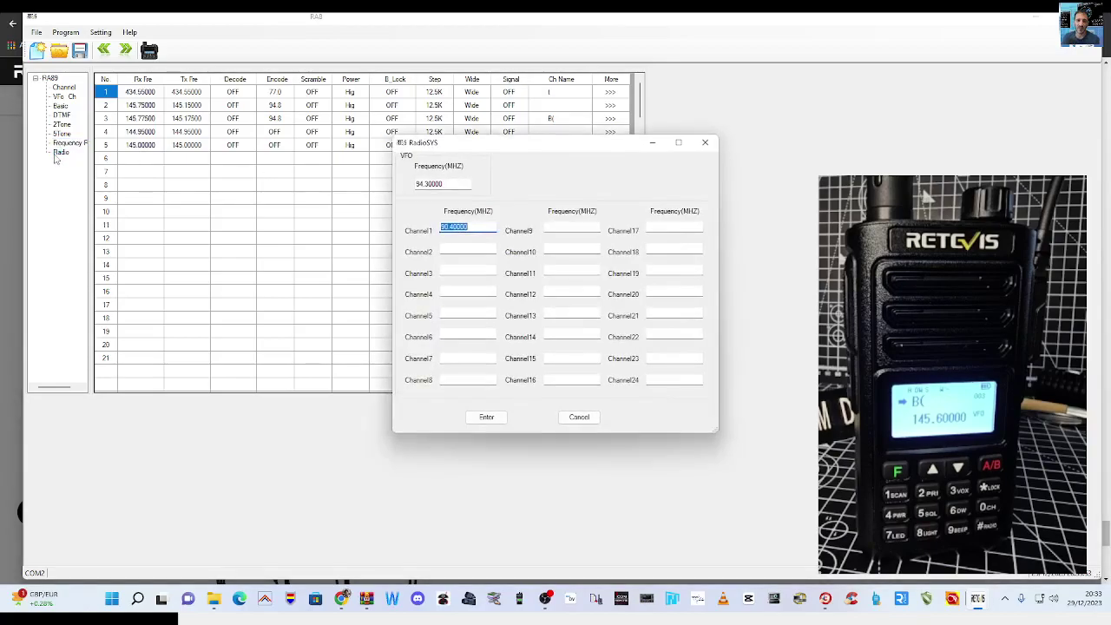
pyautogui.click(704, 142)
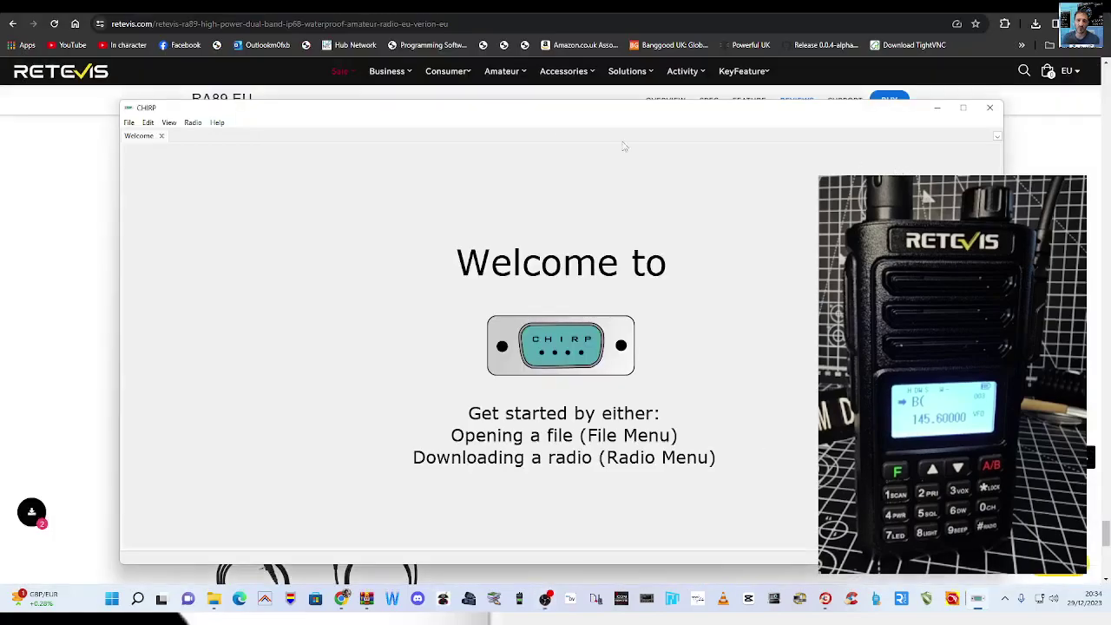
# In CHIRP, start a download from the radio using the Prolific PL2303GS USB Serial COM Port (COM2).
pyautogui.moveTo(528, 113)
pyautogui.mouseDown()
pyautogui.moveTo(573, 112)
pyautogui.moveTo(526, 109)
pyautogui.mouseUp()
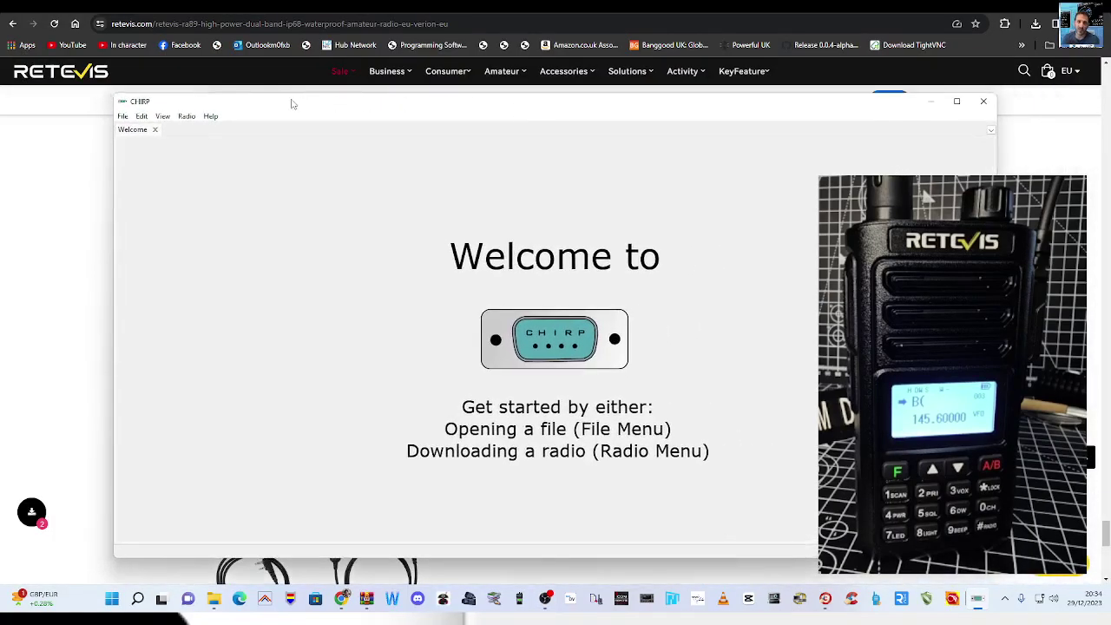
pyautogui.click(188, 118)
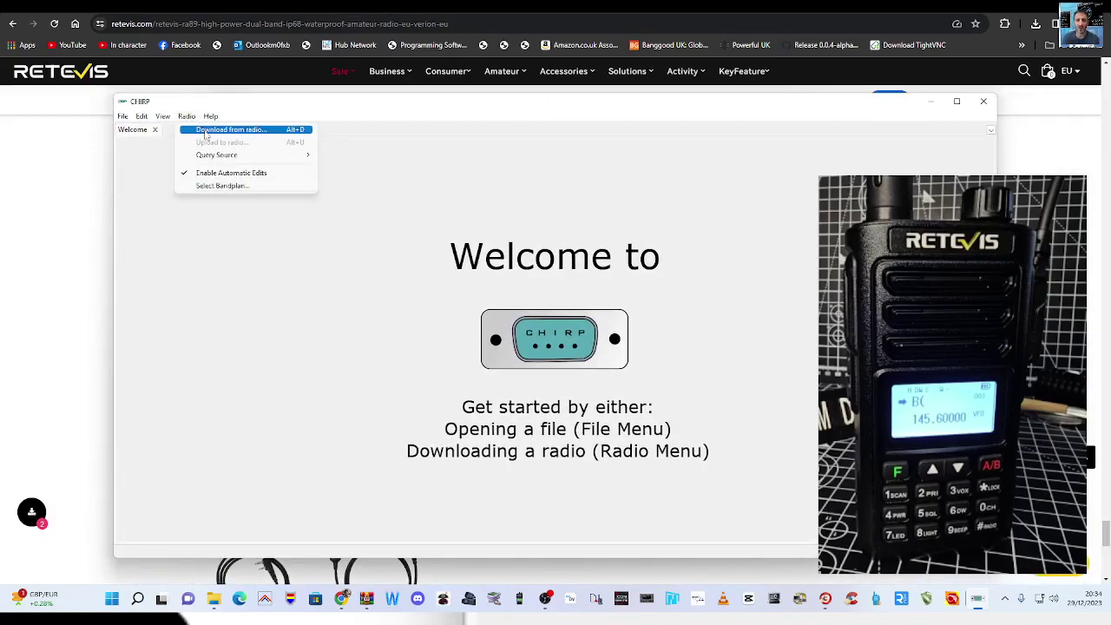
pyautogui.click(206, 133)
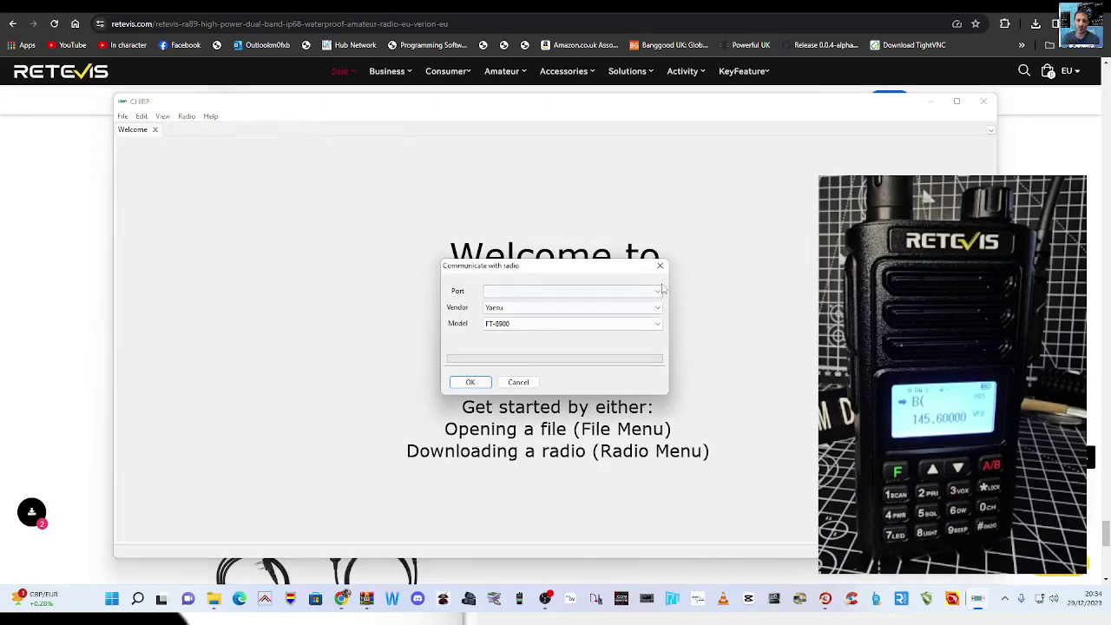
pyautogui.click(658, 293)
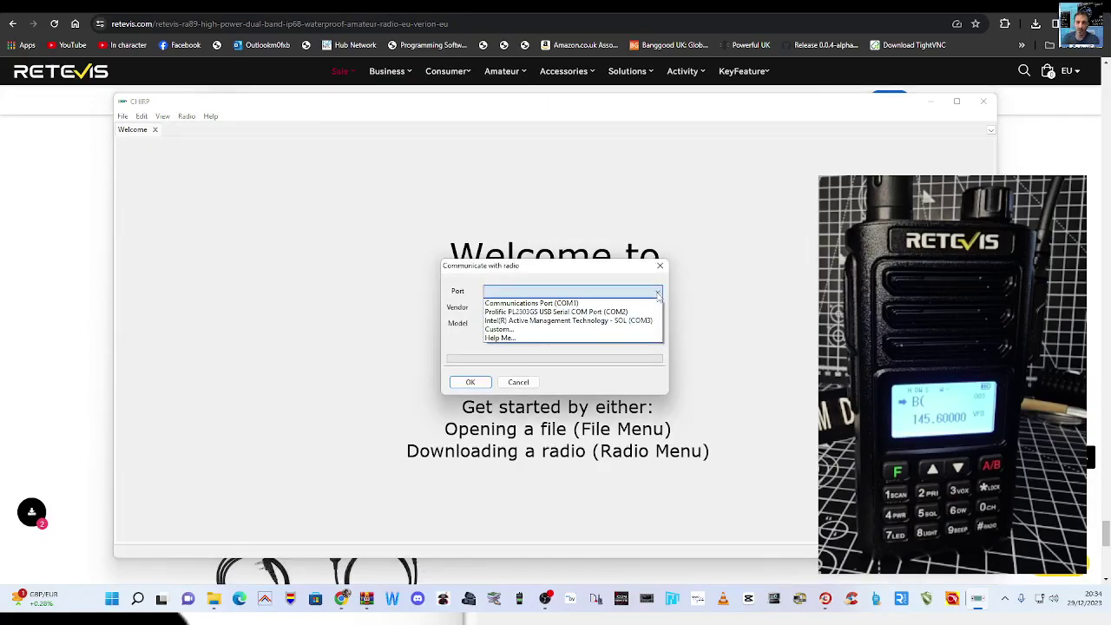
pyautogui.click(615, 314)
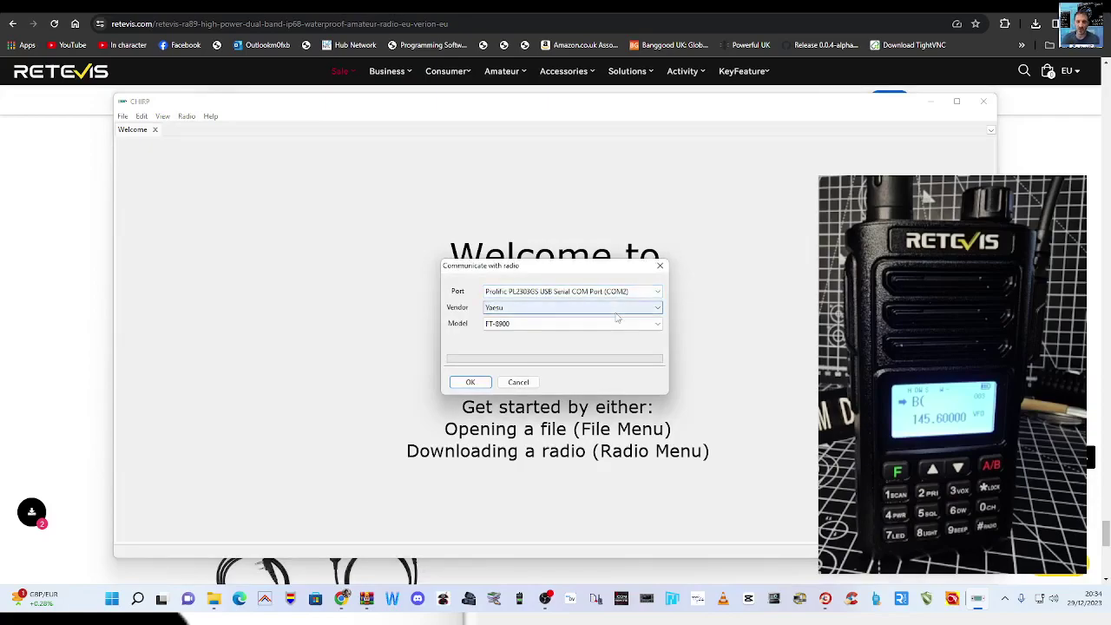
# Choose vendor Retevis and model RA89, and download the radio's memories.
pyautogui.click(658, 310)
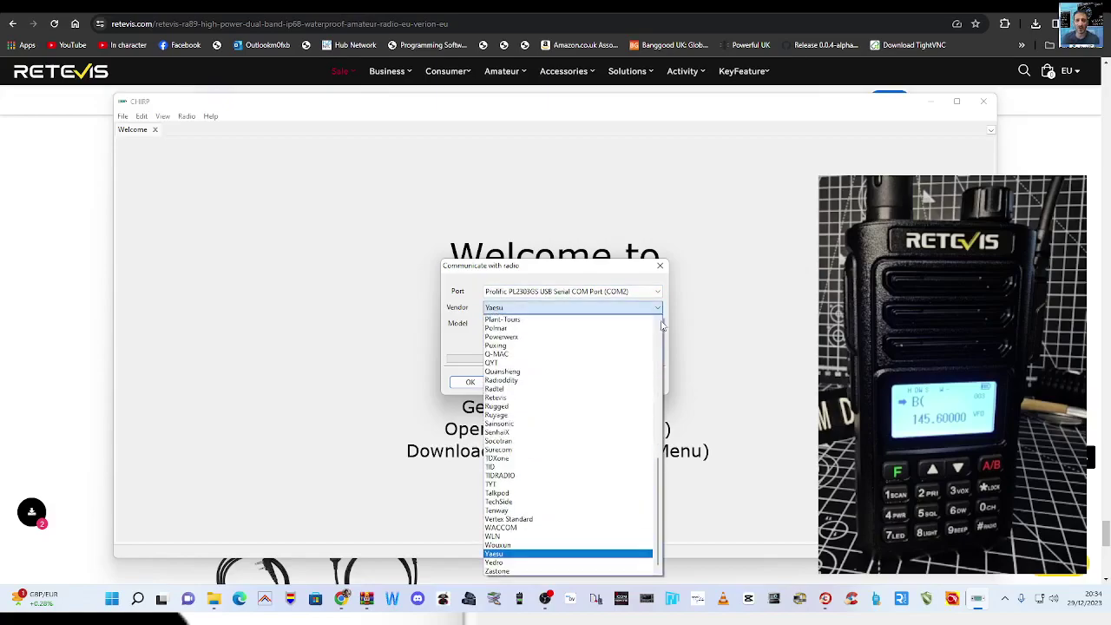
pyautogui.scroll(4, 656, 508)
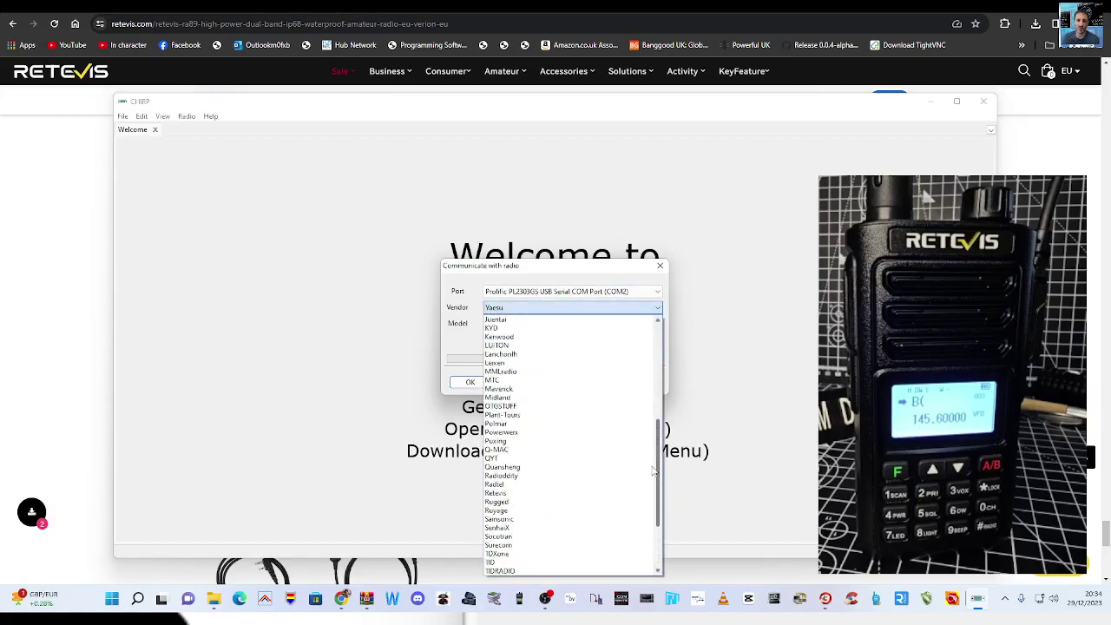
pyautogui.scroll(-4, 651, 508)
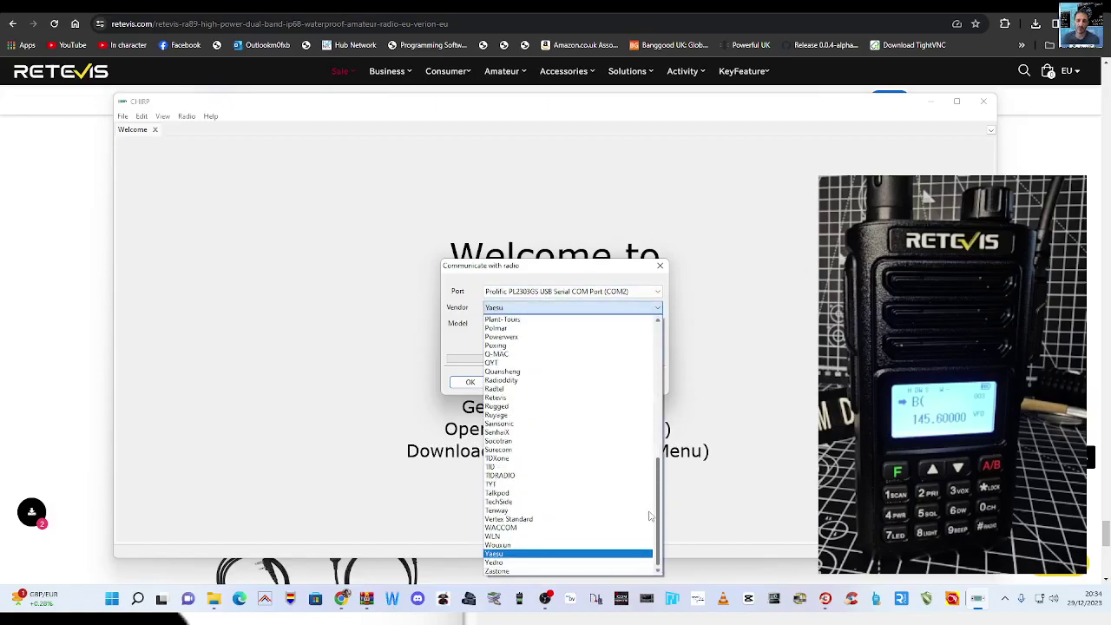
pyautogui.click(508, 398)
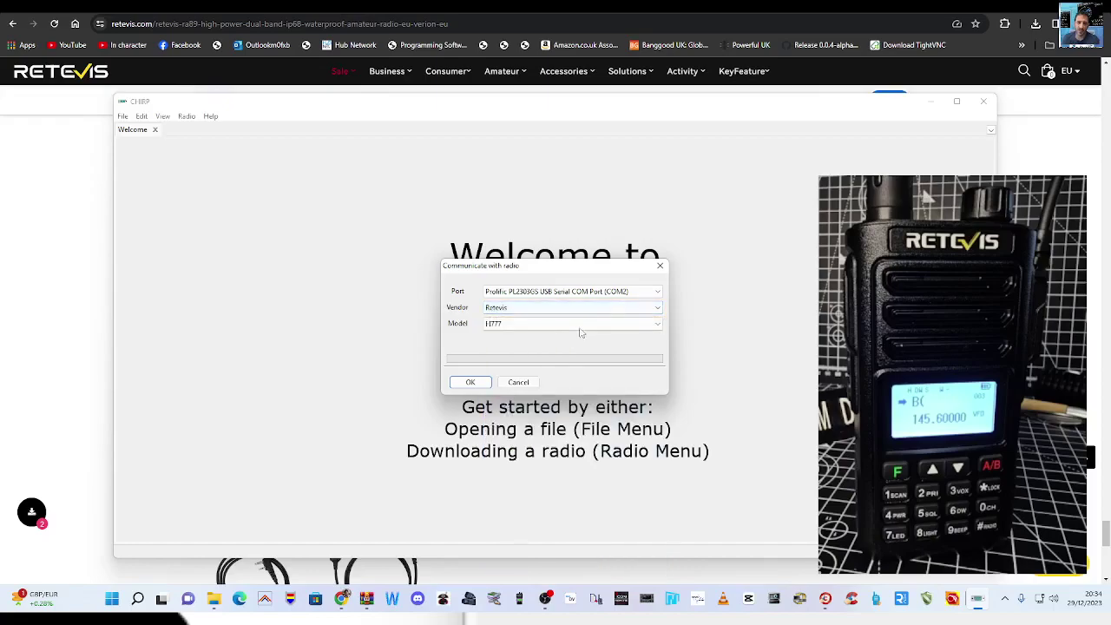
pyautogui.click(657, 323)
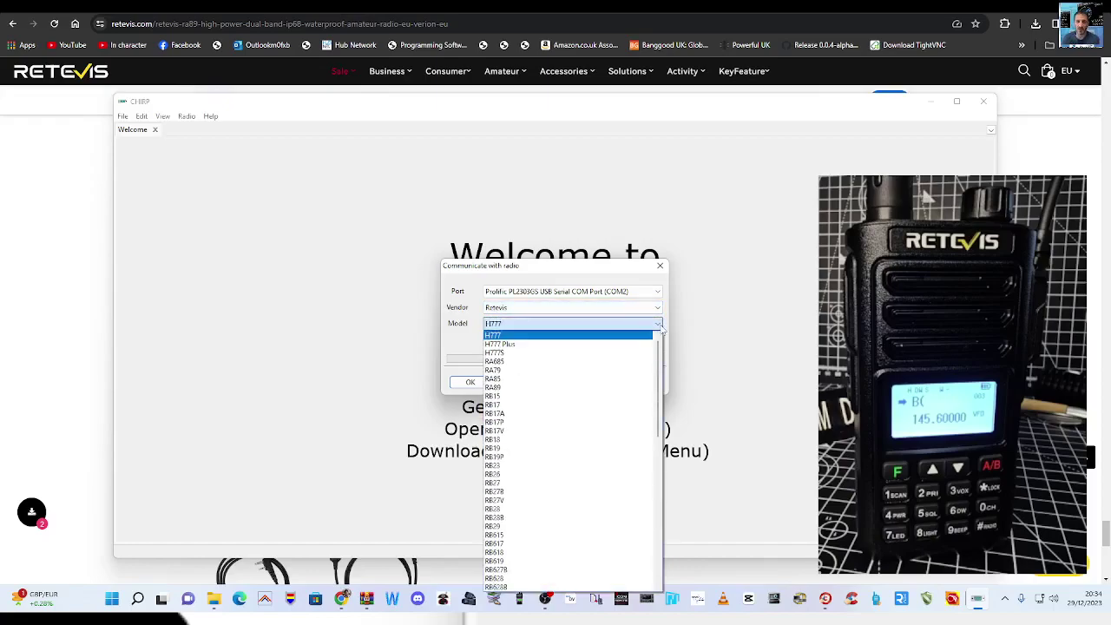
pyautogui.click(552, 387)
pyautogui.click(478, 383)
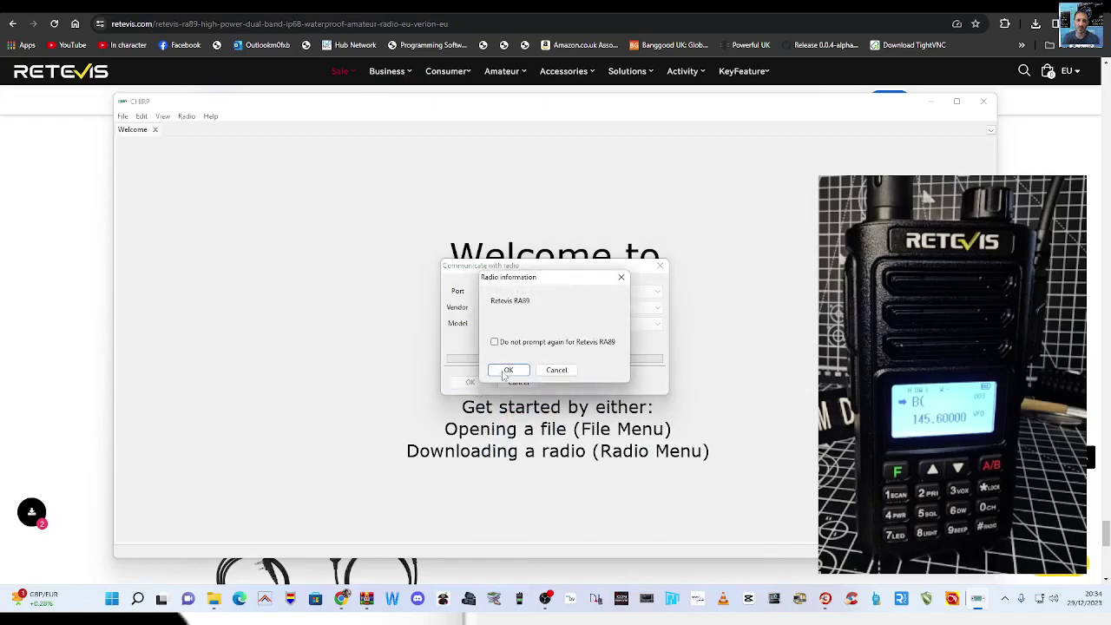
pyautogui.click(508, 371)
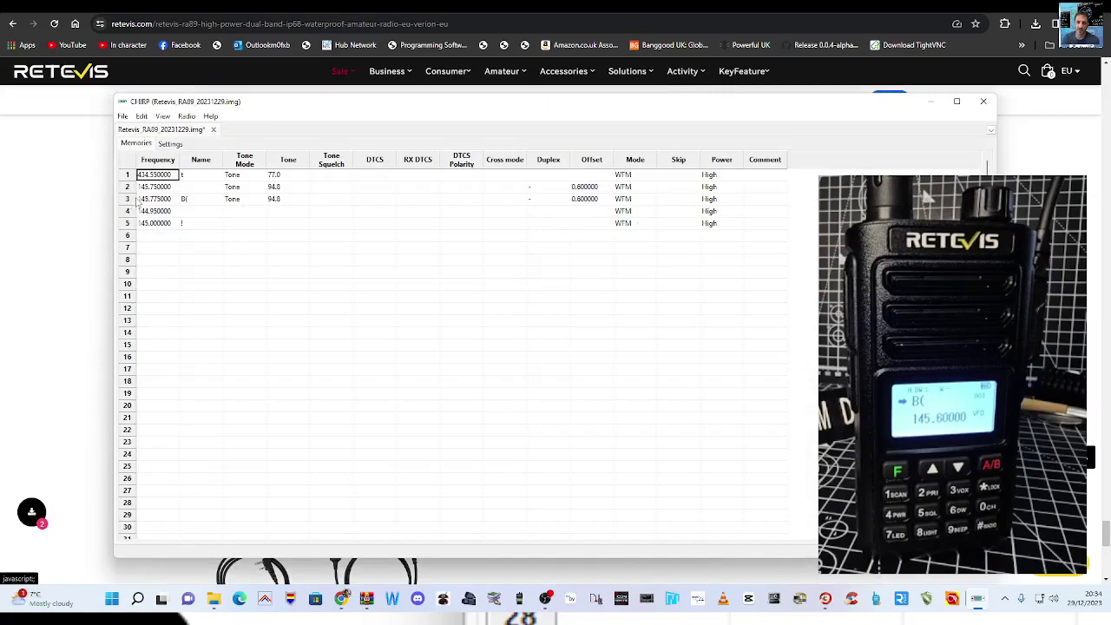
# Name memory 1 HUBNET, memory 2 GB3BC and memory 3 GB3.
pyautogui.click(202, 177)
pyautogui.press('Return')
pyautogui.doubleClick(157, 175)
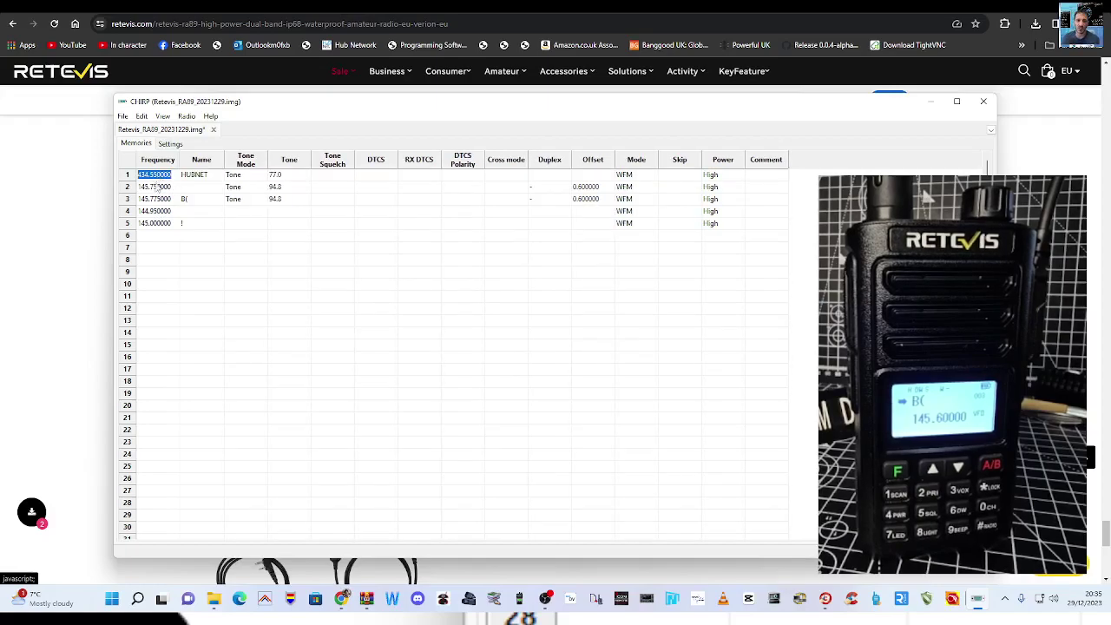
pyautogui.click(205, 191)
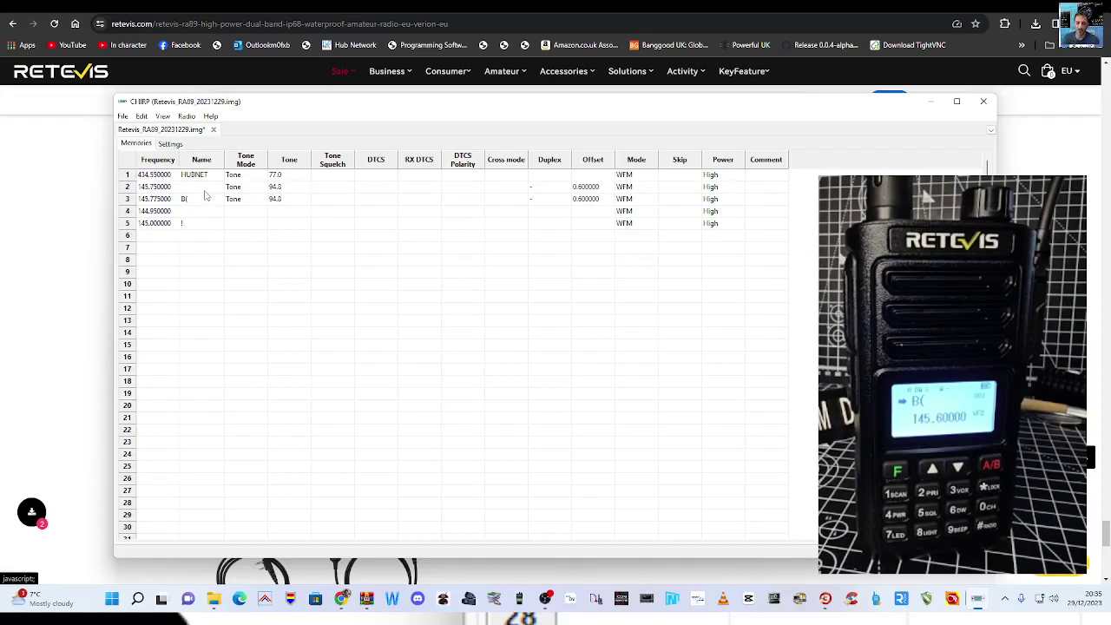
pyautogui.write('GB3BC')
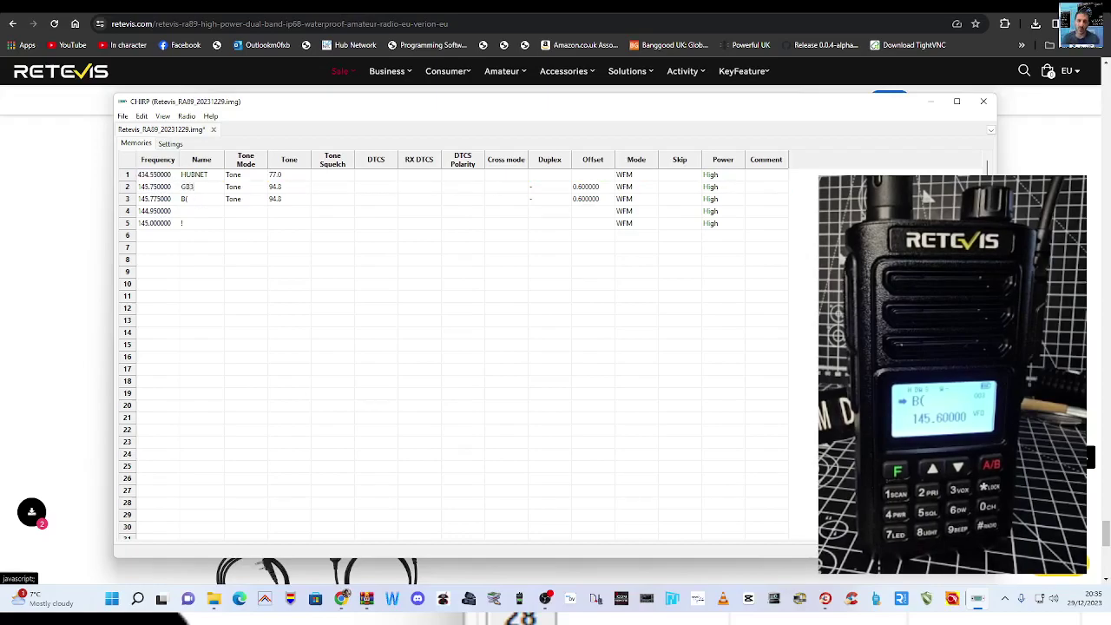
pyautogui.click(203, 203)
pyautogui.write('3')
# Set memory 4's frequency to 145.600000 and name it GB3WR.
pyautogui.click(211, 214)
pyautogui.click(162, 214)
pyautogui.write('1')
pyautogui.click(204, 215)
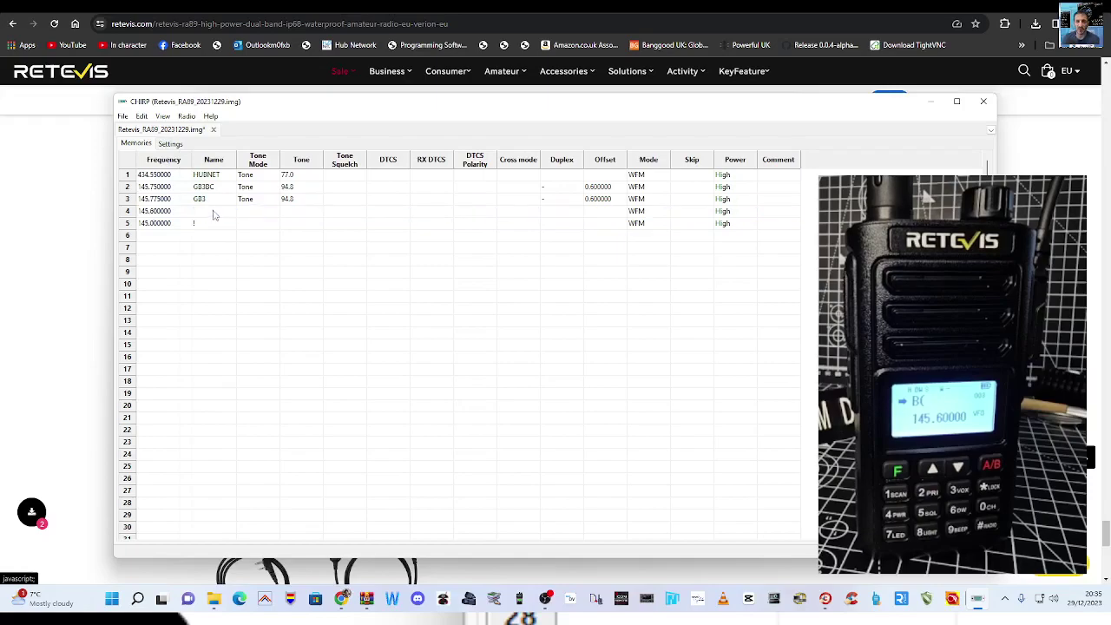
pyautogui.write('GB3WR')
# Set memory 4's tone mode to Tone with a 94.8 tone.
pyautogui.click(255, 215)
pyautogui.click(270, 214)
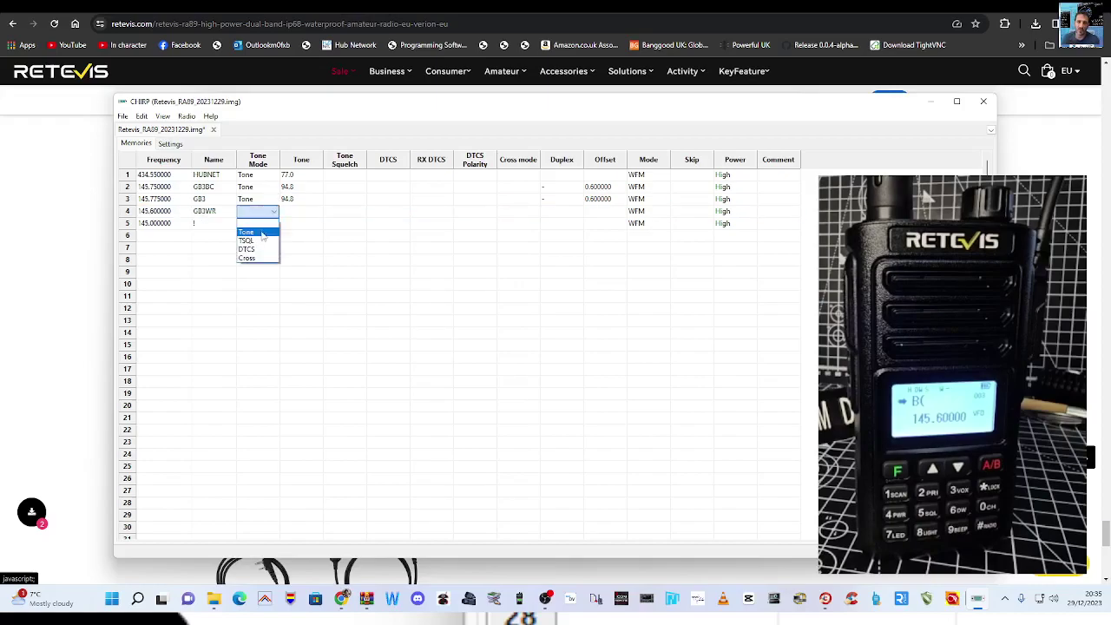
pyautogui.click(260, 233)
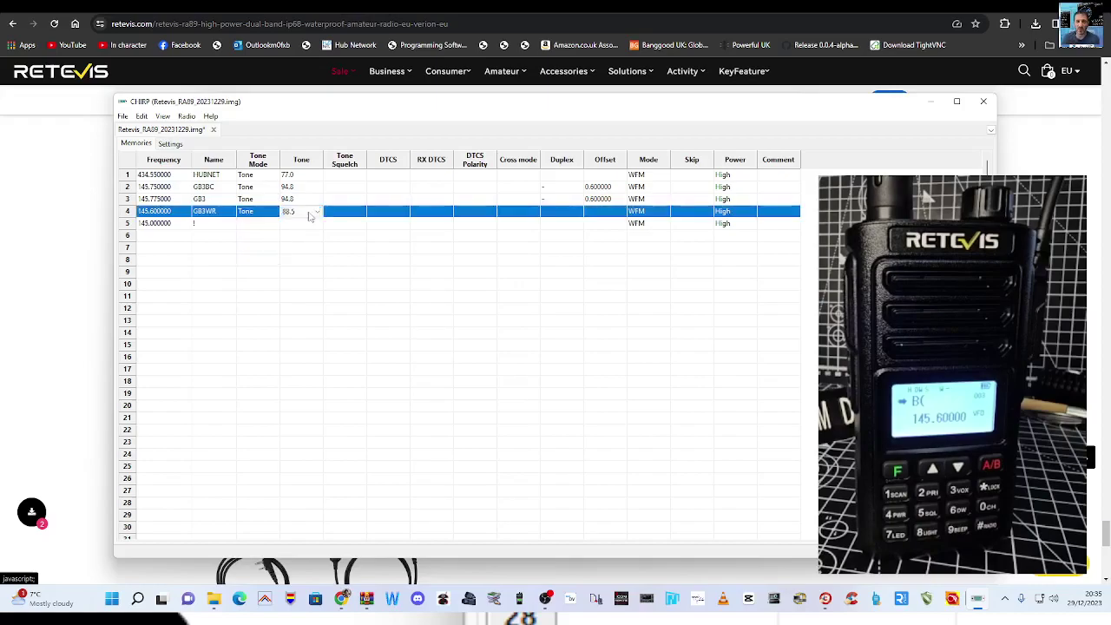
pyautogui.click(309, 215)
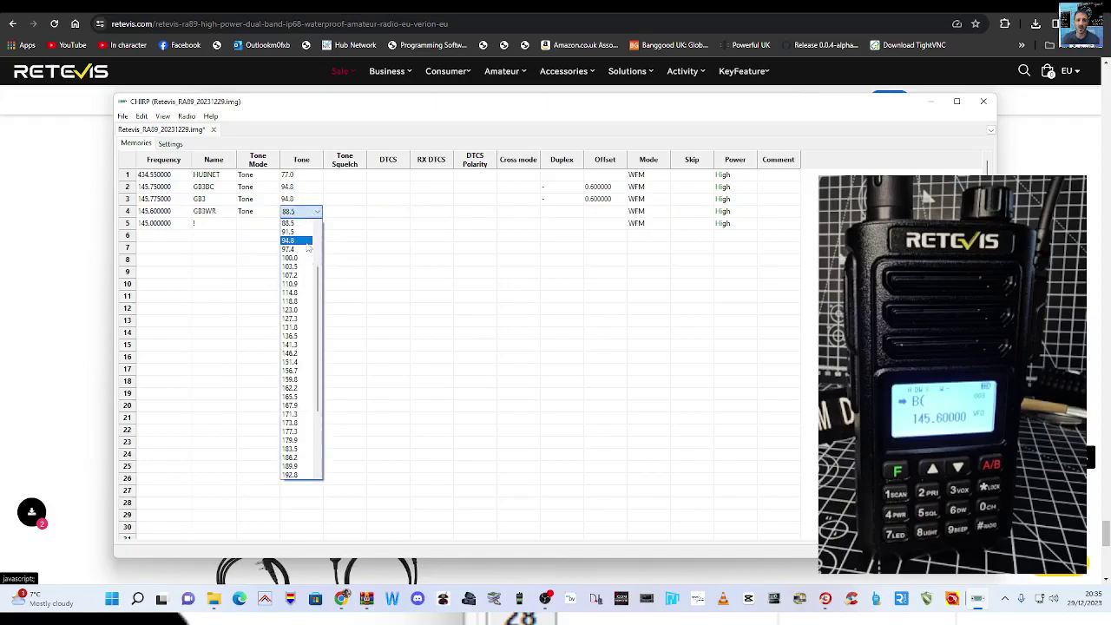
pyautogui.click(295, 241)
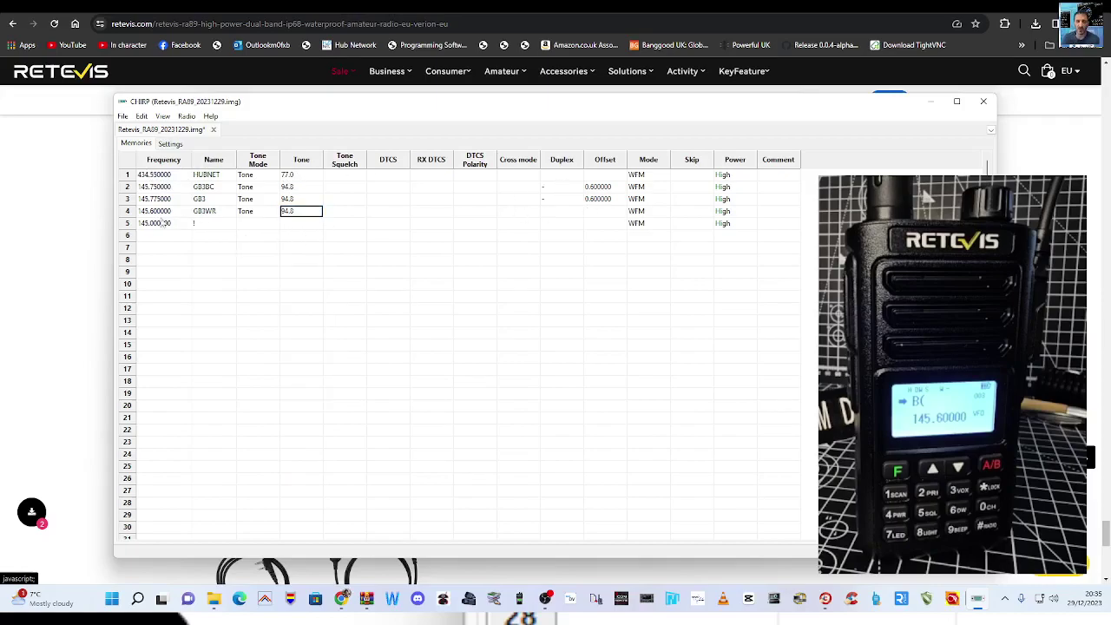
# Give memory 4 an offset of 0.600 with the duplex direction set to minus (-).
pyautogui.click(605, 214)
pyautogui.click(604, 214)
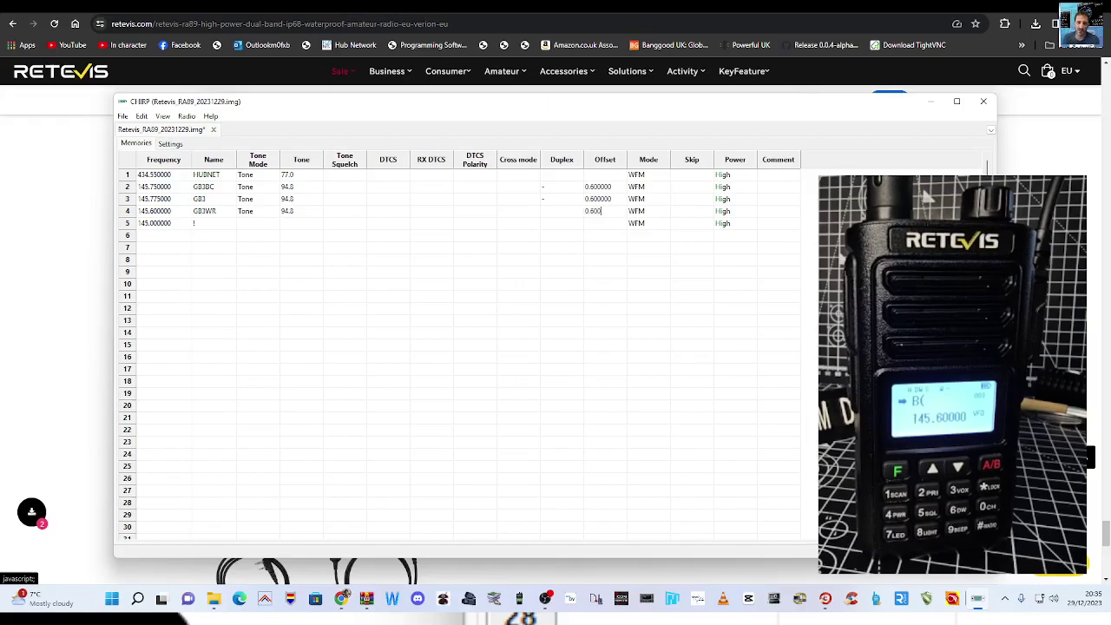
pyautogui.write('0.600')
pyautogui.click(607, 225)
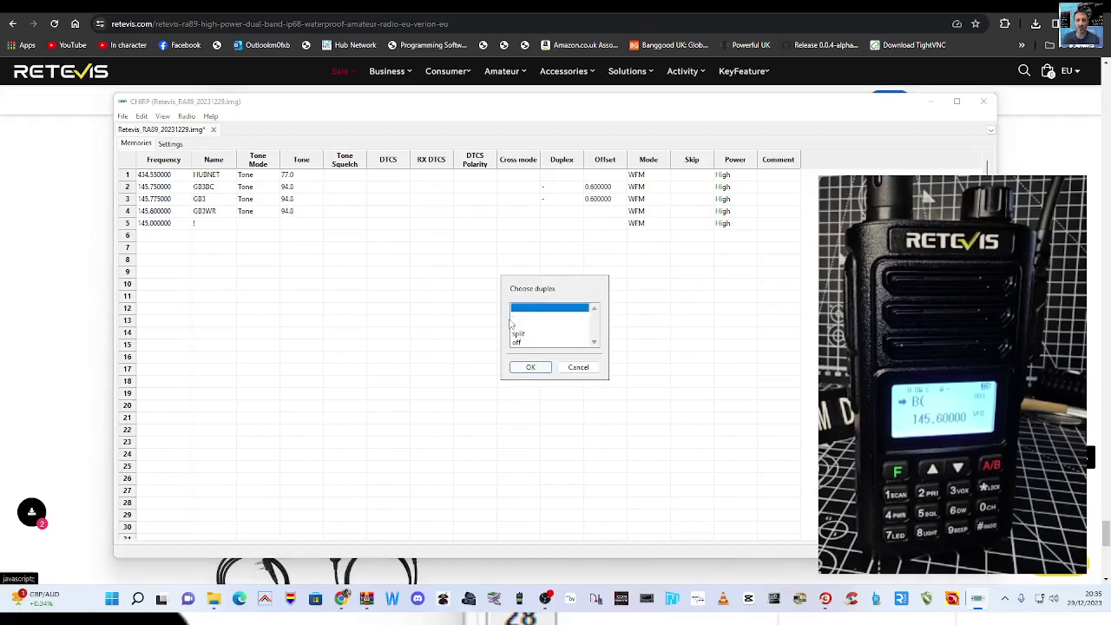
pyautogui.click(514, 318)
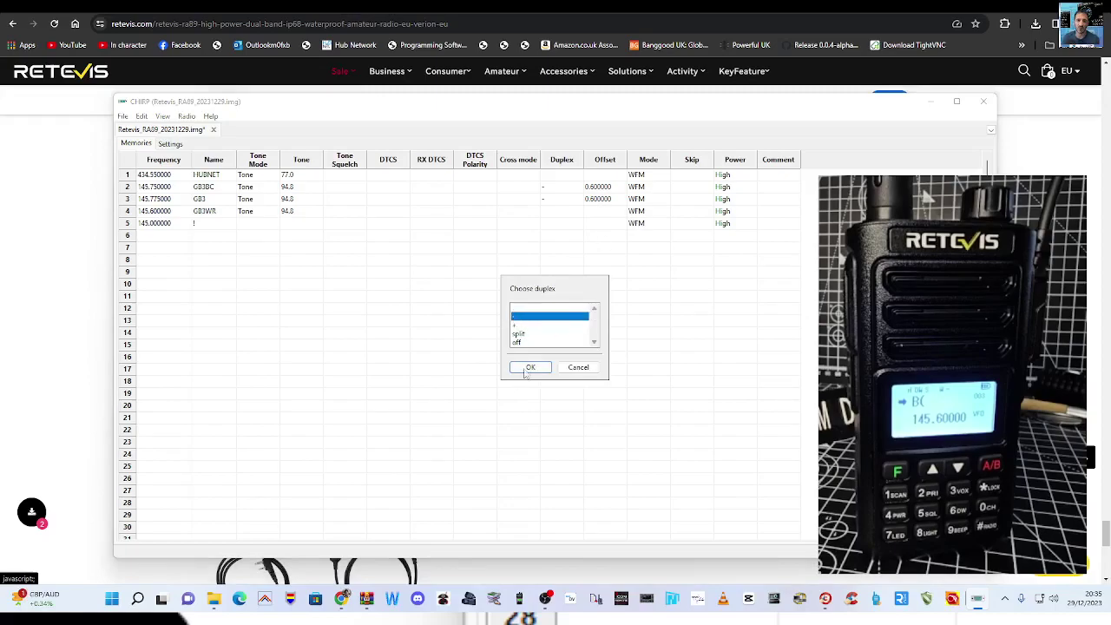
pyautogui.click(532, 368)
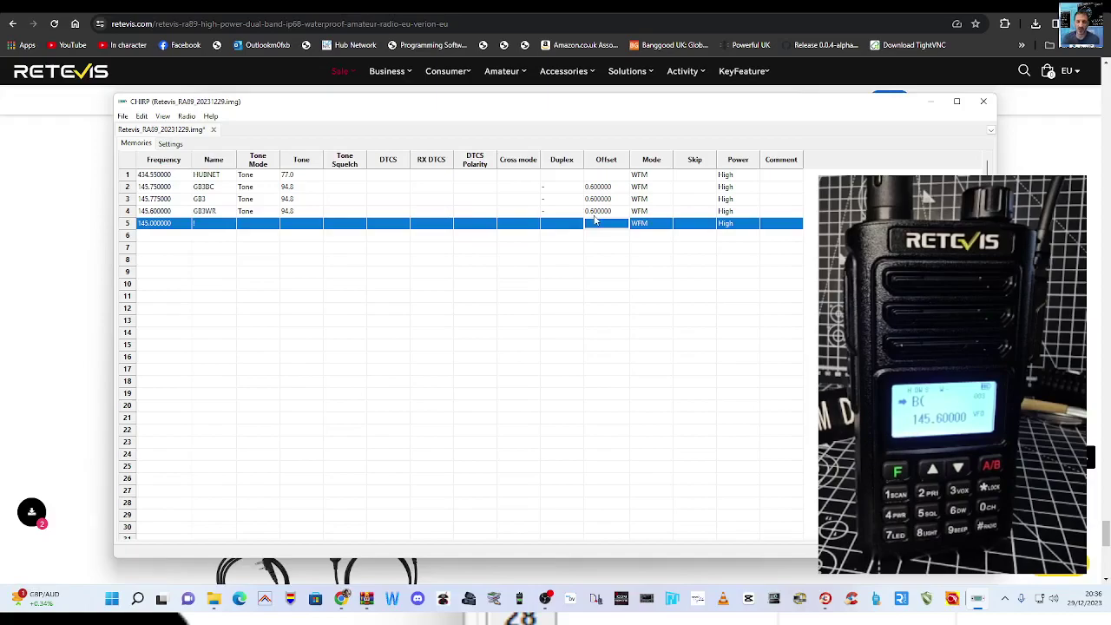
# Set memory 5's frequency to 430.925 and name it GB3FI.
pyautogui.click(152, 226)
pyautogui.doubleClick(151, 225)
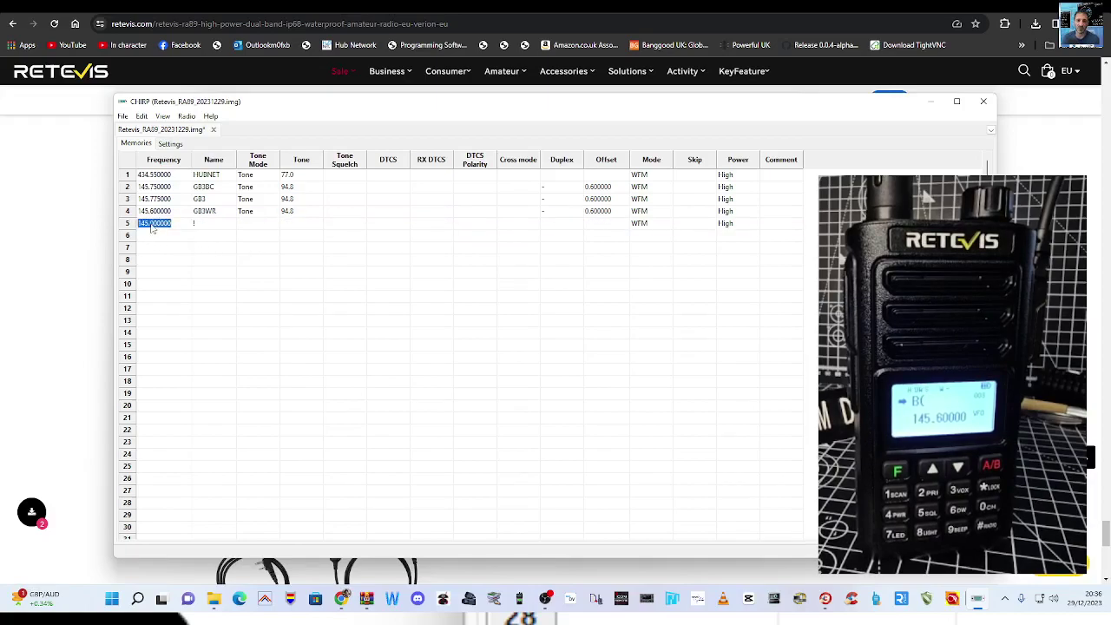
pyautogui.write('430')
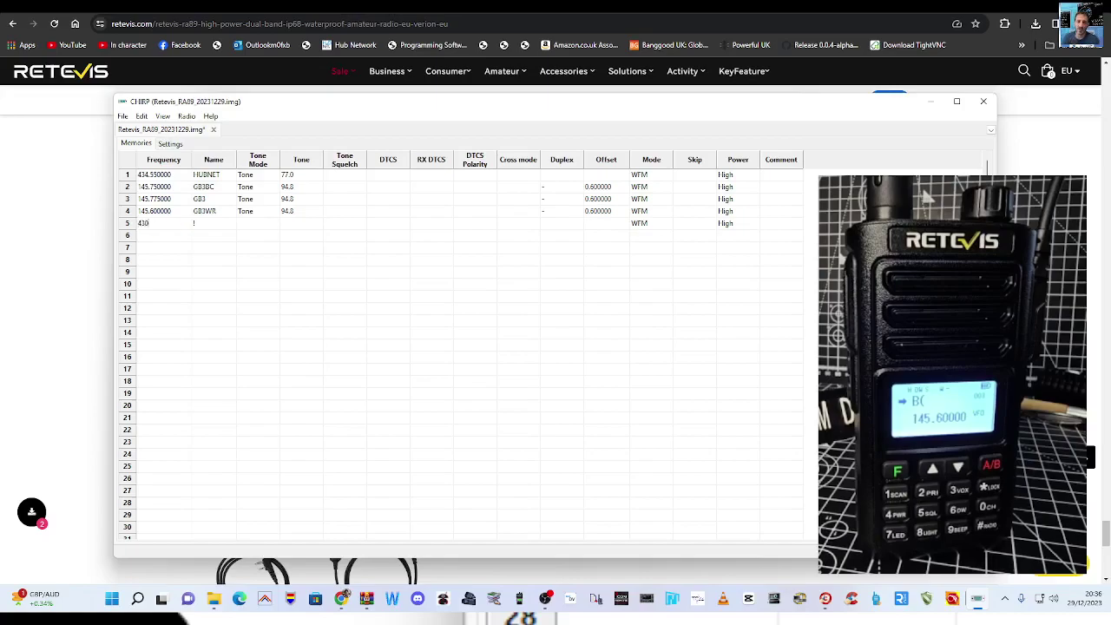
pyautogui.write('.925')
pyautogui.click(206, 229)
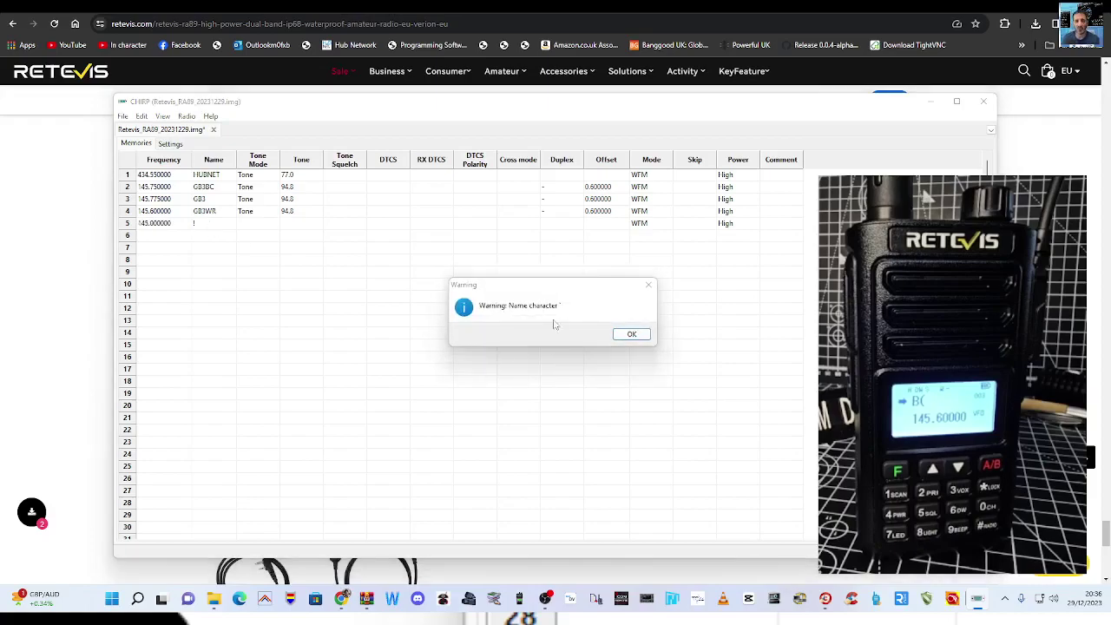
pyautogui.click(629, 337)
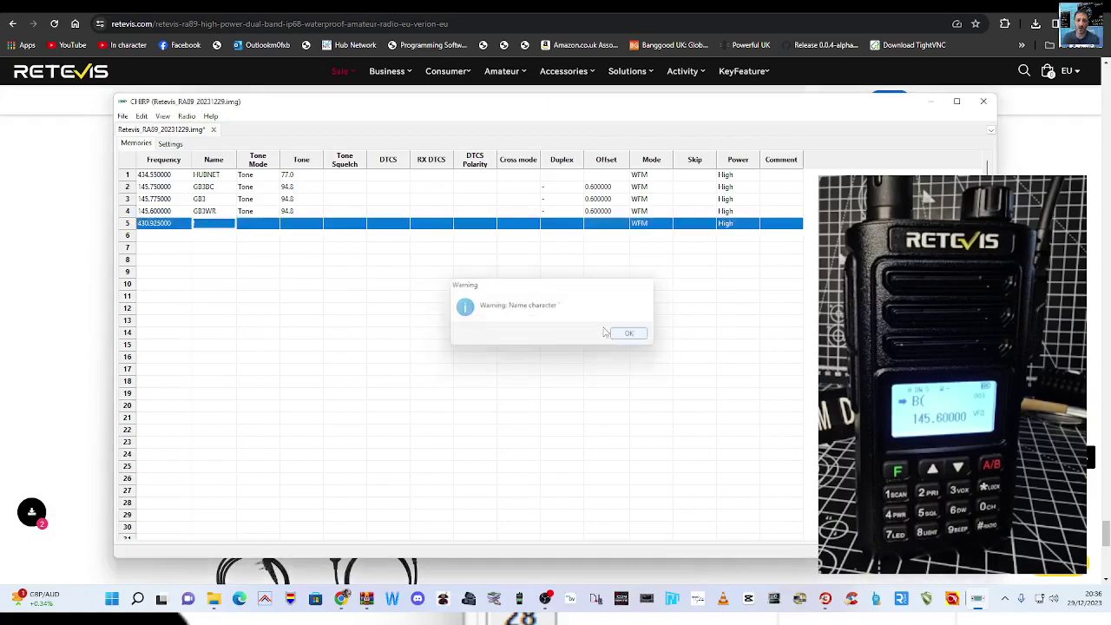
pyautogui.click(208, 228)
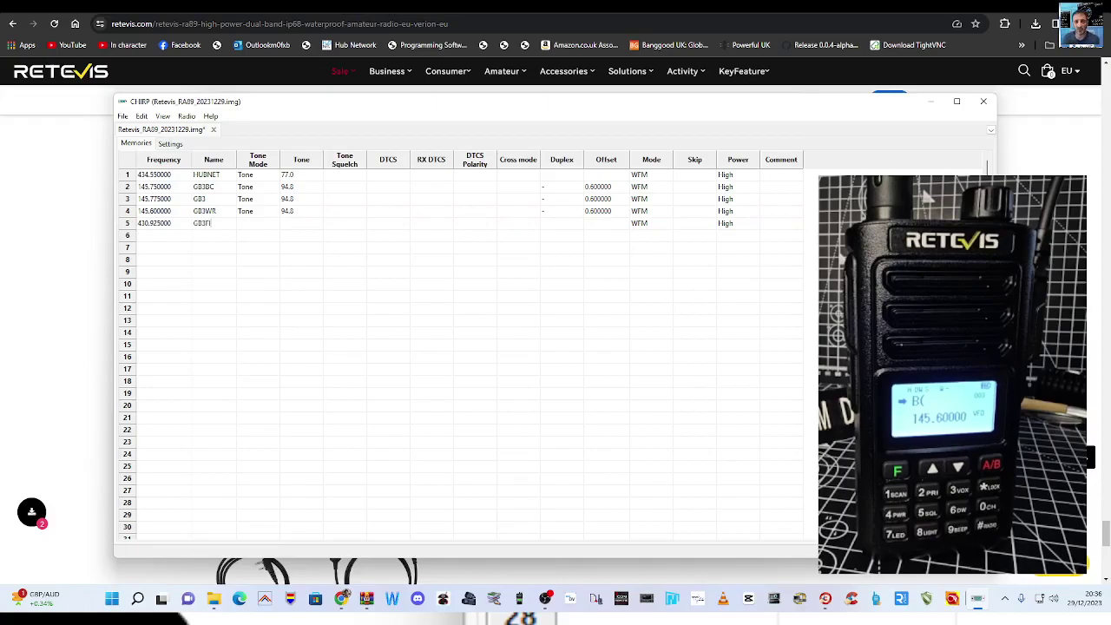
pyautogui.write('GB3FI')
# Set memory 5's tone mode to Tone with a 77.0 tone.
pyautogui.click(266, 228)
pyautogui.click(271, 228)
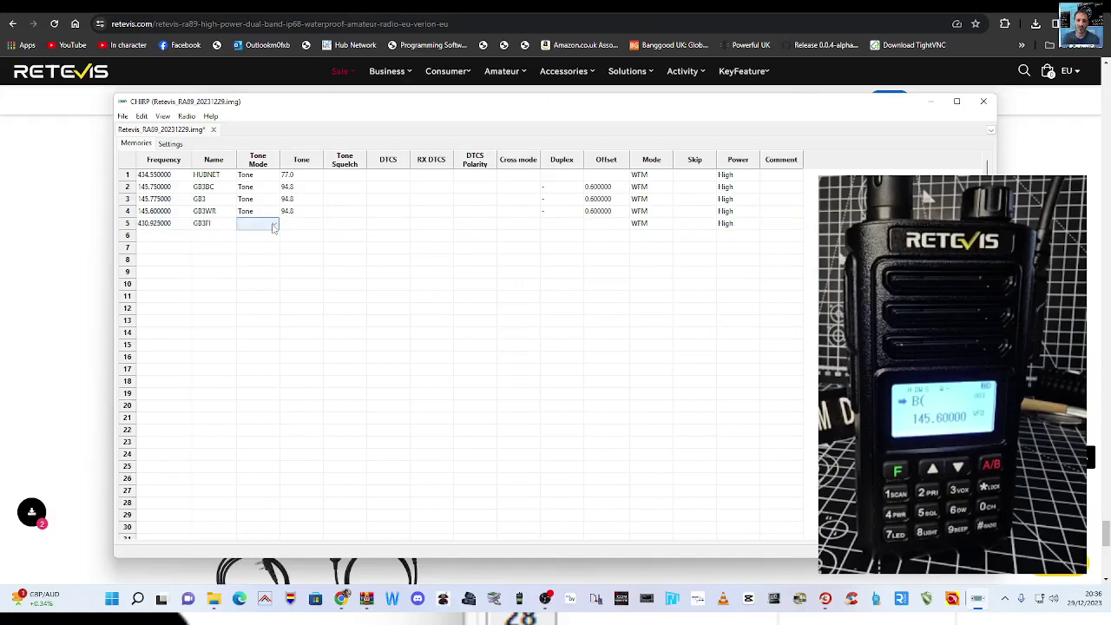
pyautogui.click(275, 227)
pyautogui.click(251, 241)
pyautogui.click(303, 228)
pyautogui.click(303, 227)
pyautogui.click(316, 224)
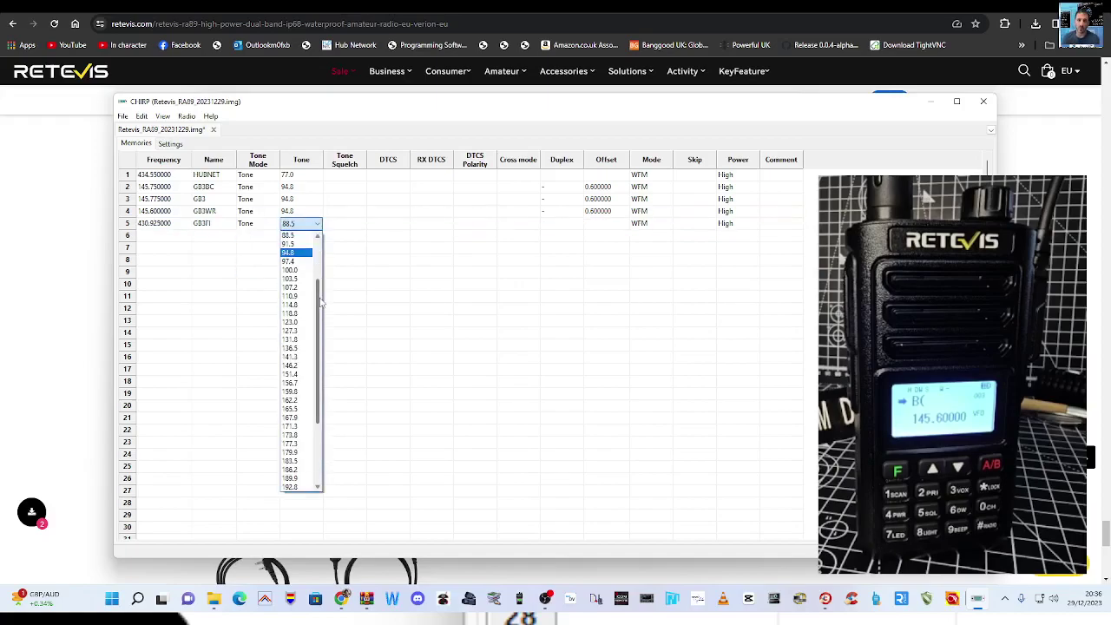
pyautogui.scroll(3, 300, 287)
pyautogui.click(294, 254)
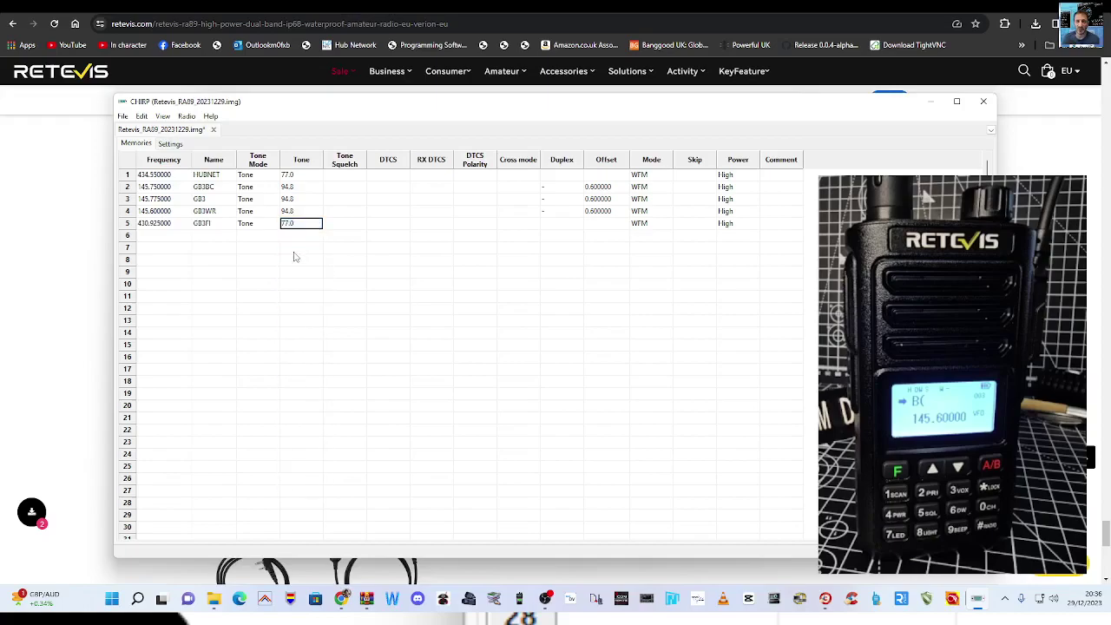
pyautogui.click(353, 250)
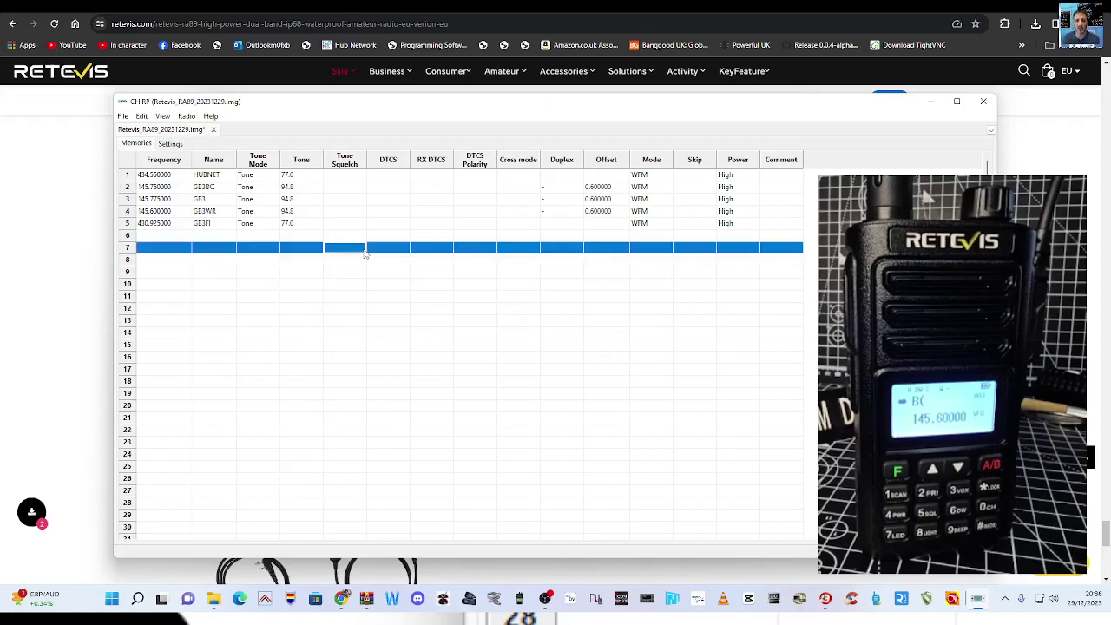
# Give memory 5 an offset of 7.600 with the duplex direction set to plus (+).
pyautogui.click(597, 227)
pyautogui.click(597, 227)
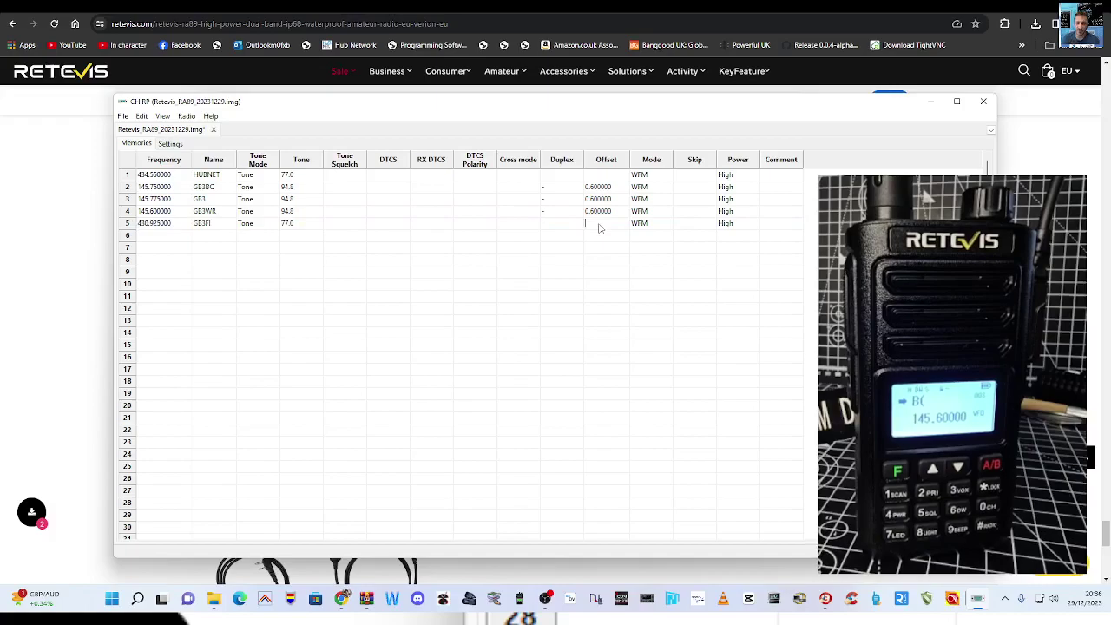
pyautogui.write('7.600')
pyautogui.click(639, 226)
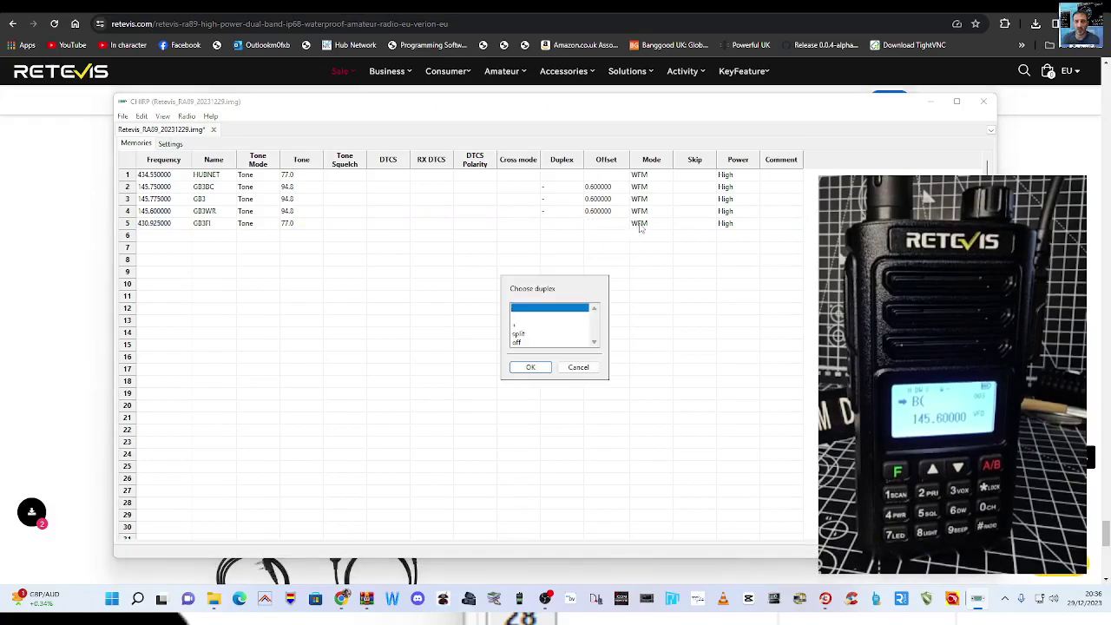
pyautogui.click(514, 328)
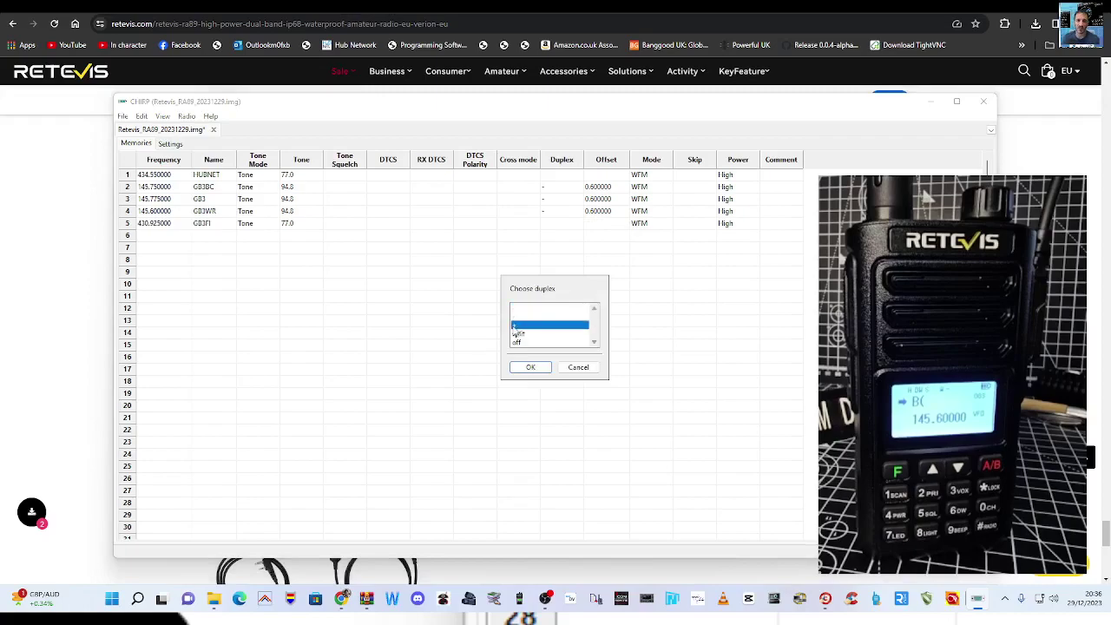
pyautogui.click(528, 368)
pyautogui.click(636, 250)
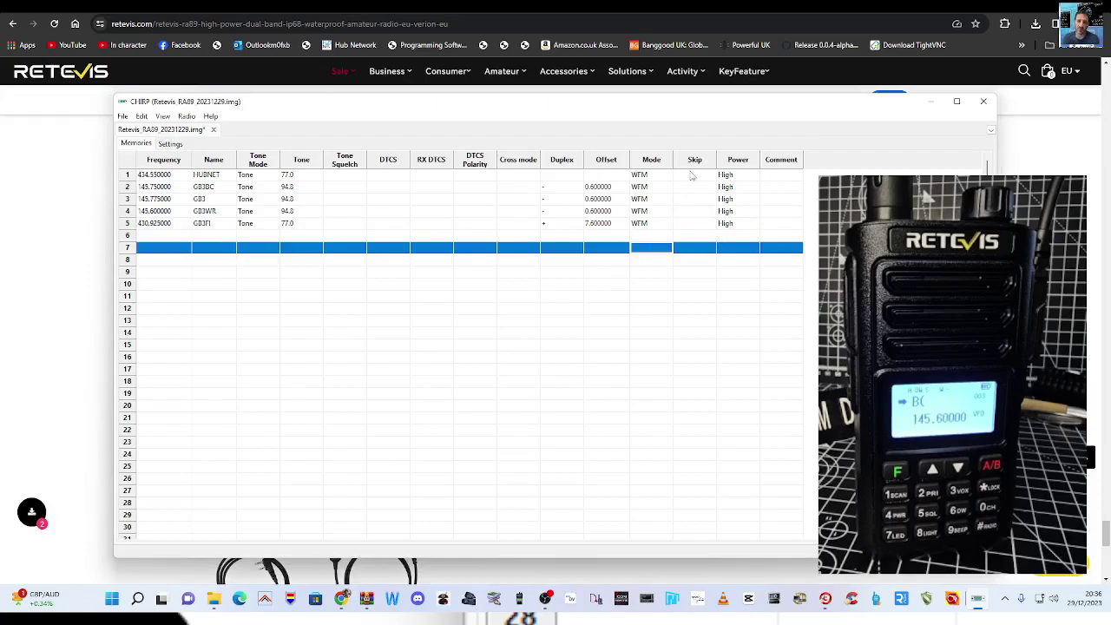
# Set the power level of memory 1, HUBNET, to Mid.
pyautogui.click(728, 176)
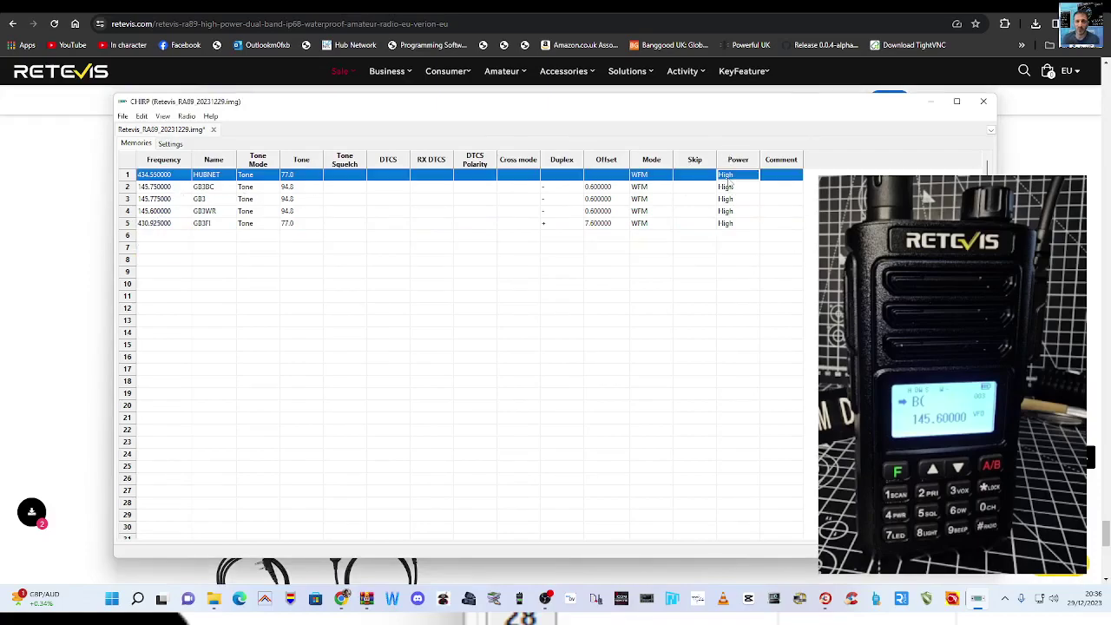
pyautogui.click(727, 177)
pyautogui.click(733, 176)
pyautogui.click(731, 197)
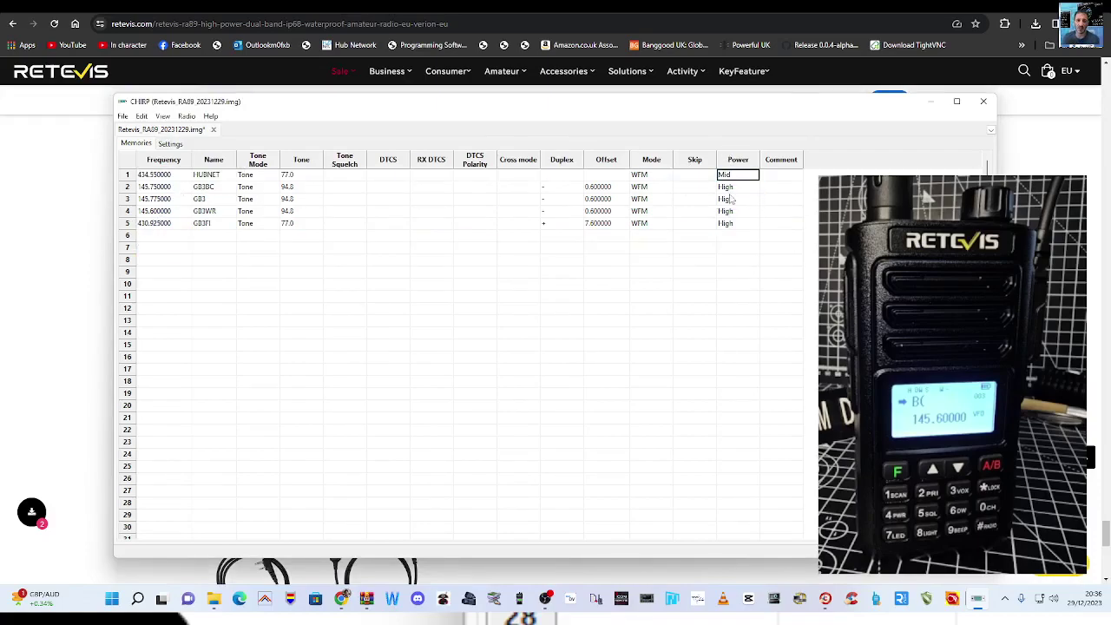
pyautogui.click(156, 238)
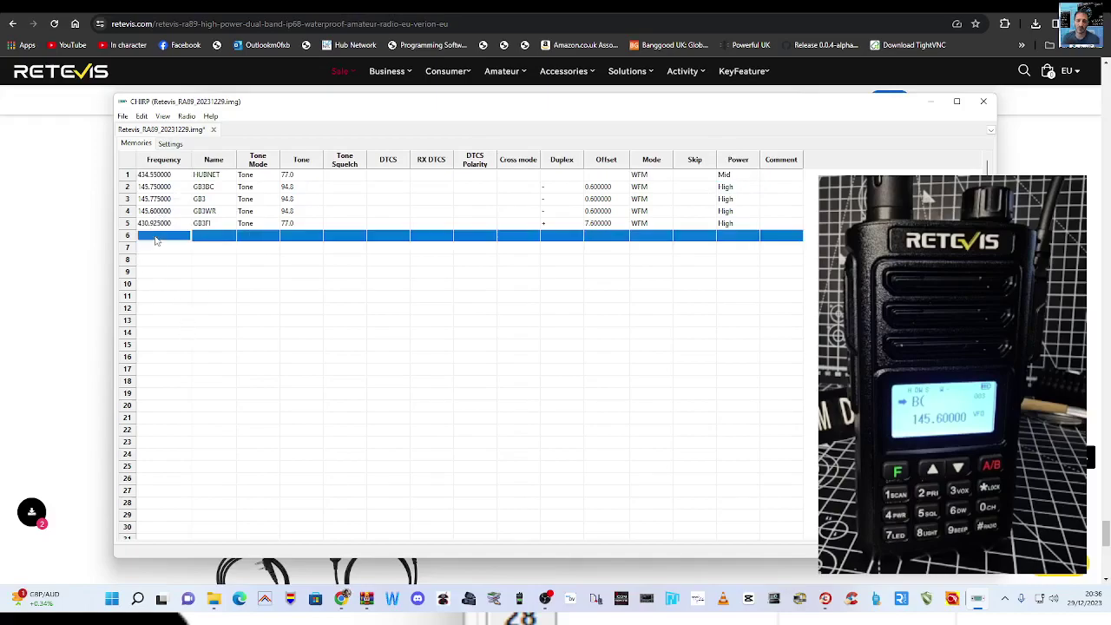
pyautogui.click(265, 308)
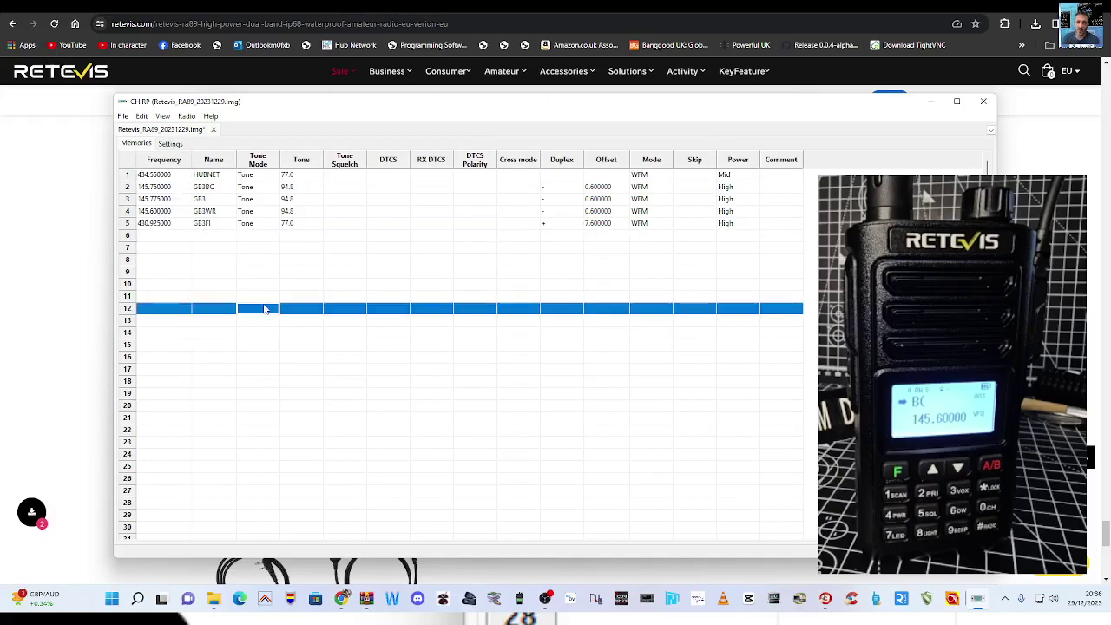
# Save the memory image as Retevis_RA89_20231229 in the RA89 folder on the Desktop.
pyautogui.click(122, 116)
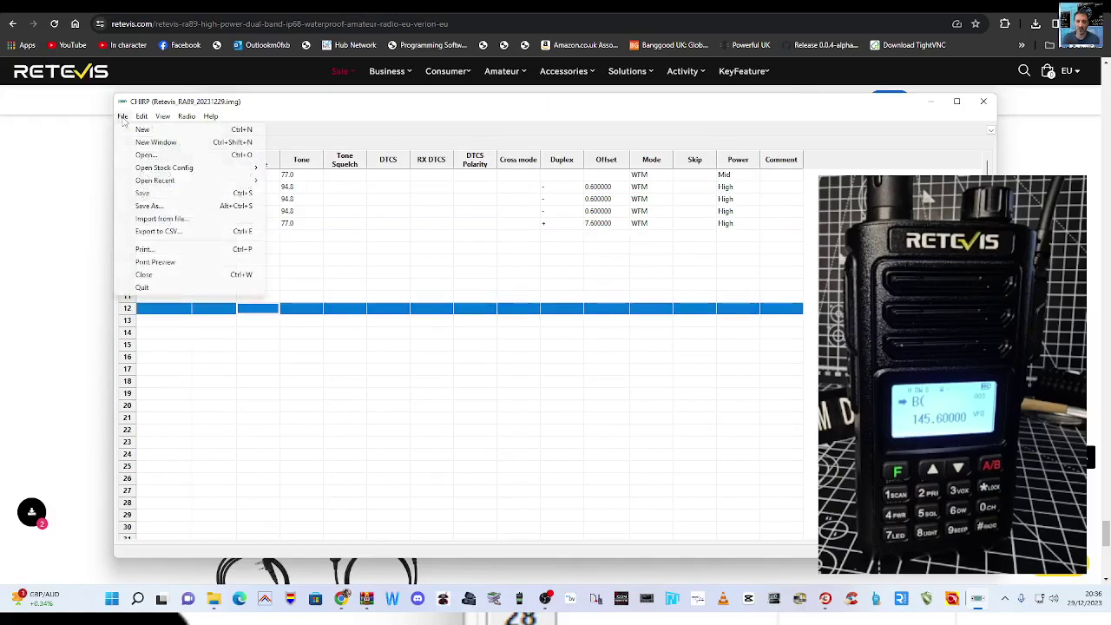
pyautogui.click(165, 194)
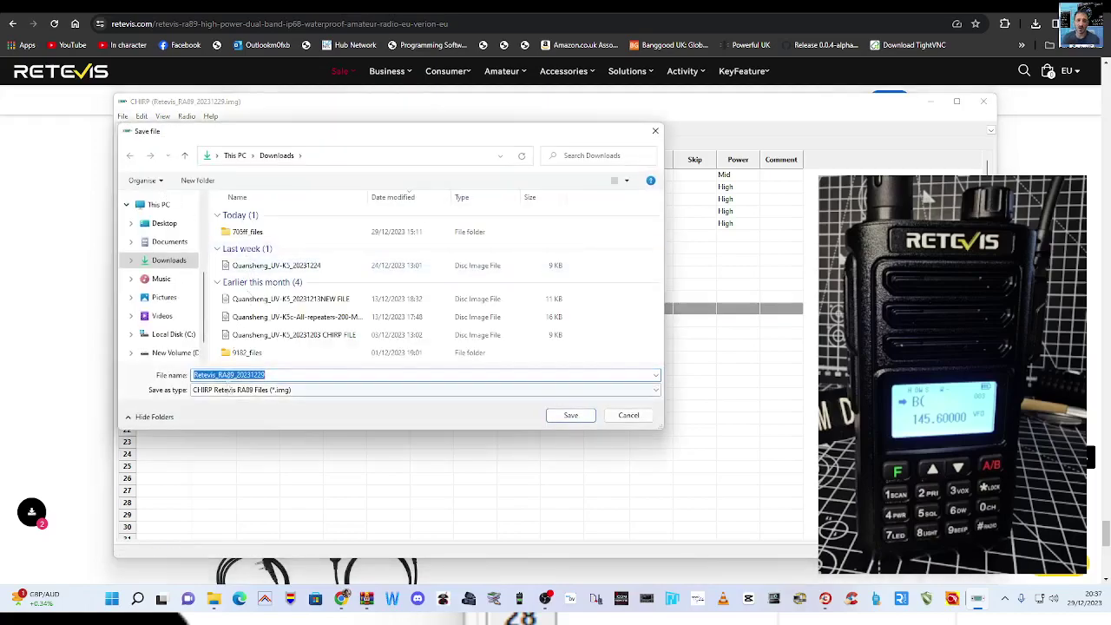
pyautogui.scroll(5, 191, 291)
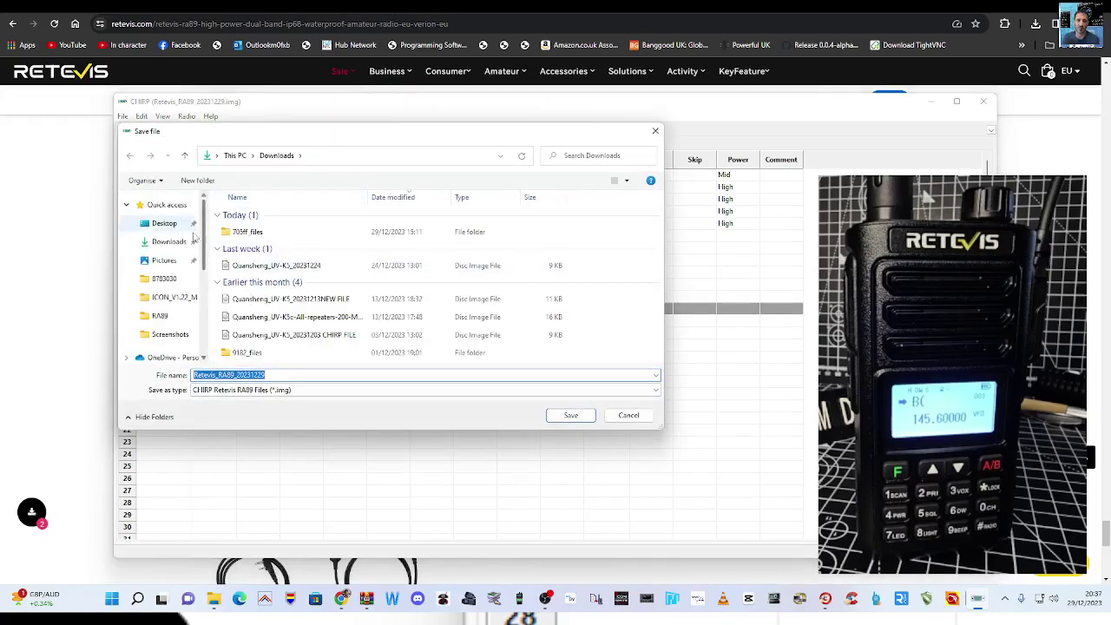
pyautogui.click(158, 223)
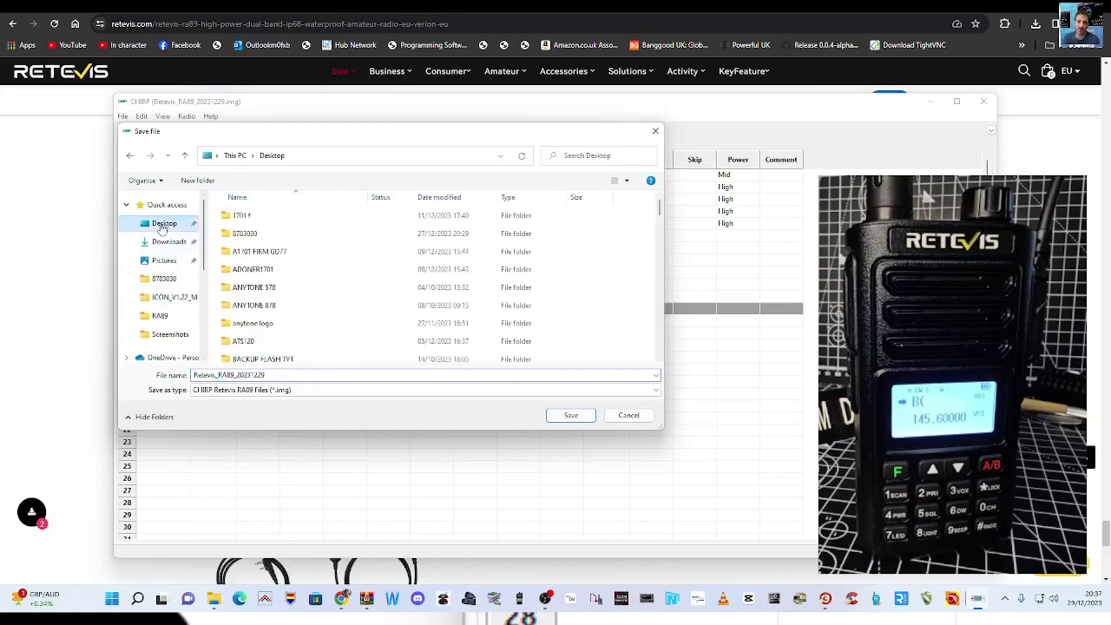
pyautogui.scroll(-5, 282, 315)
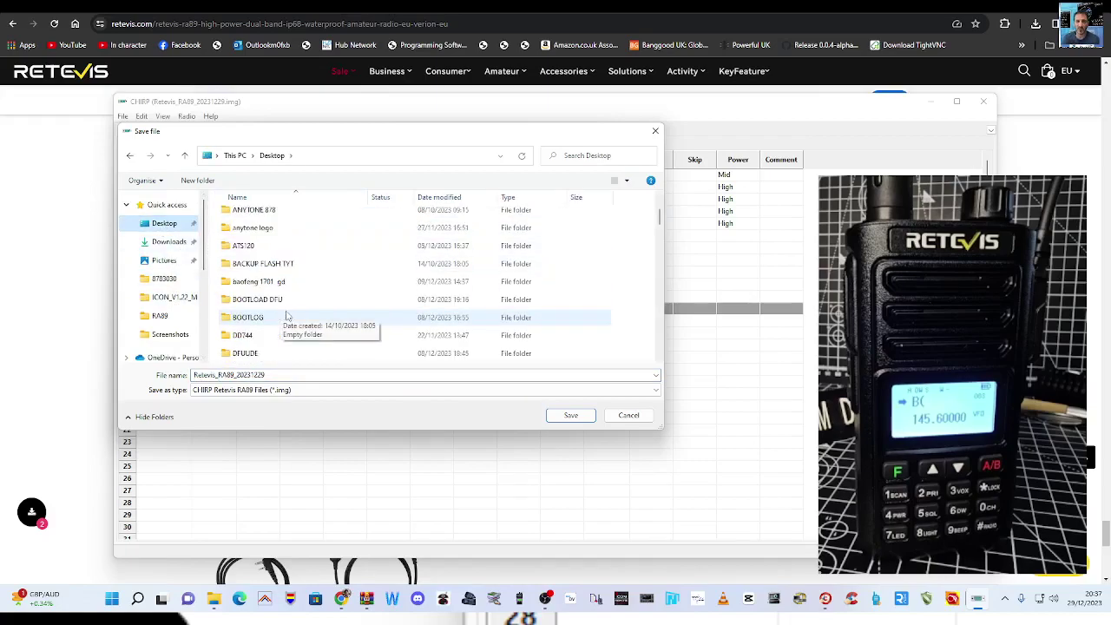
pyautogui.scroll(-3, 288, 315)
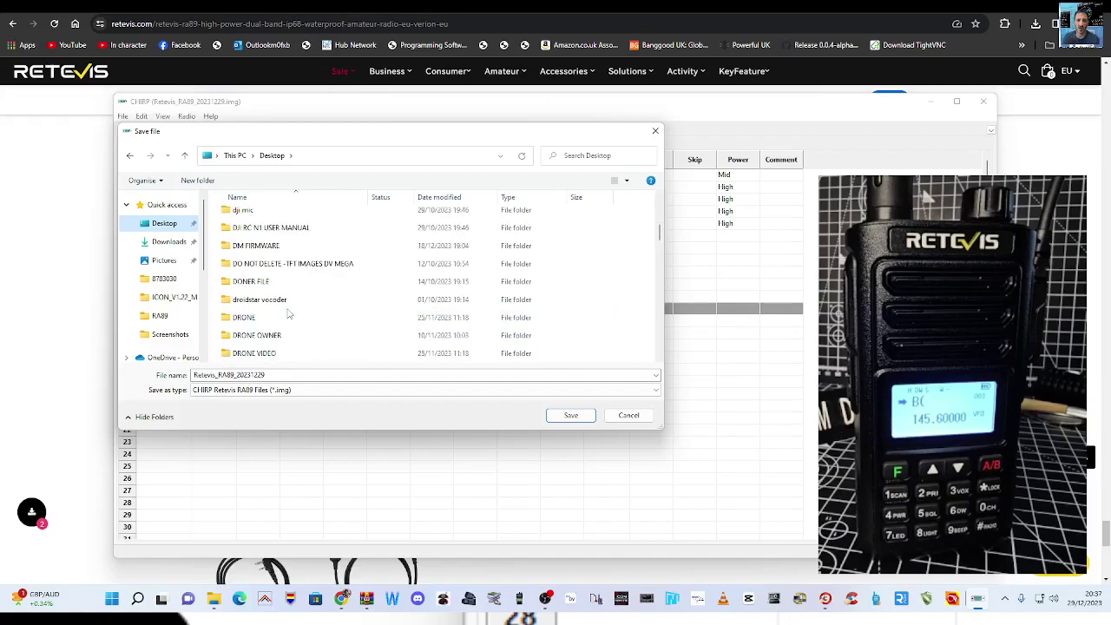
pyautogui.scroll(-5, 289, 314)
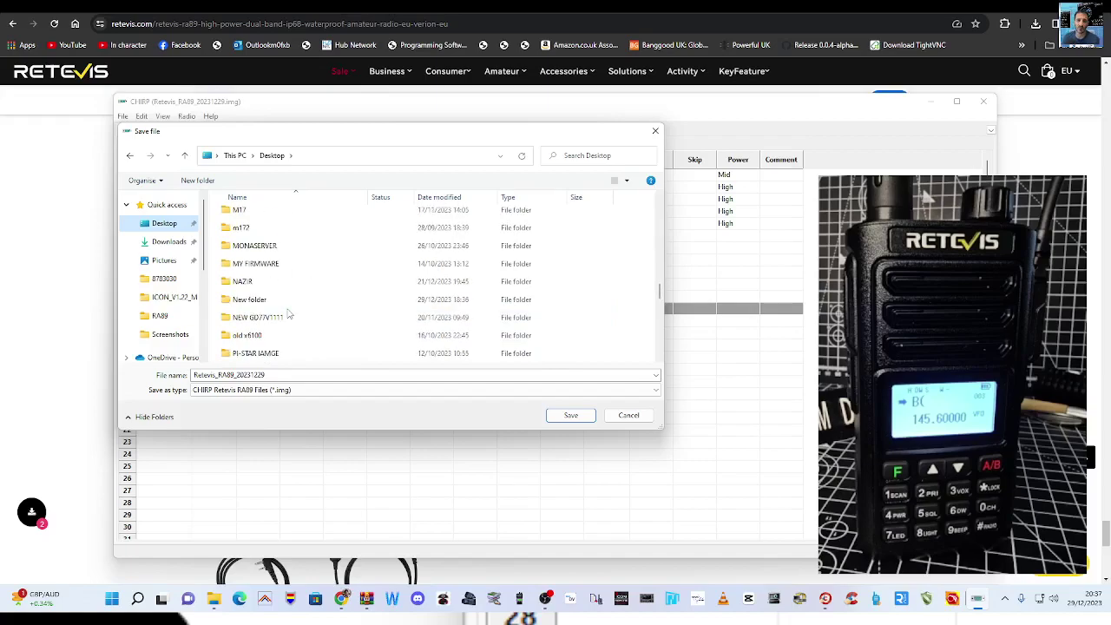
pyautogui.scroll(5, 289, 314)
pyautogui.scroll(-5, 289, 314)
pyautogui.scroll(-6, 289, 315)
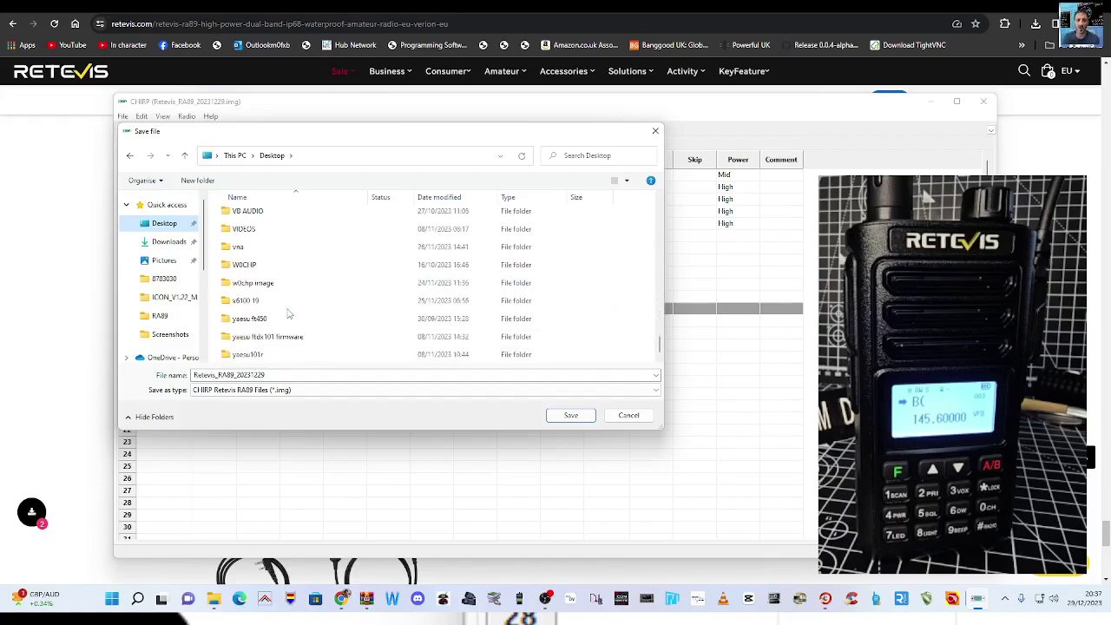
pyautogui.scroll(4, 289, 314)
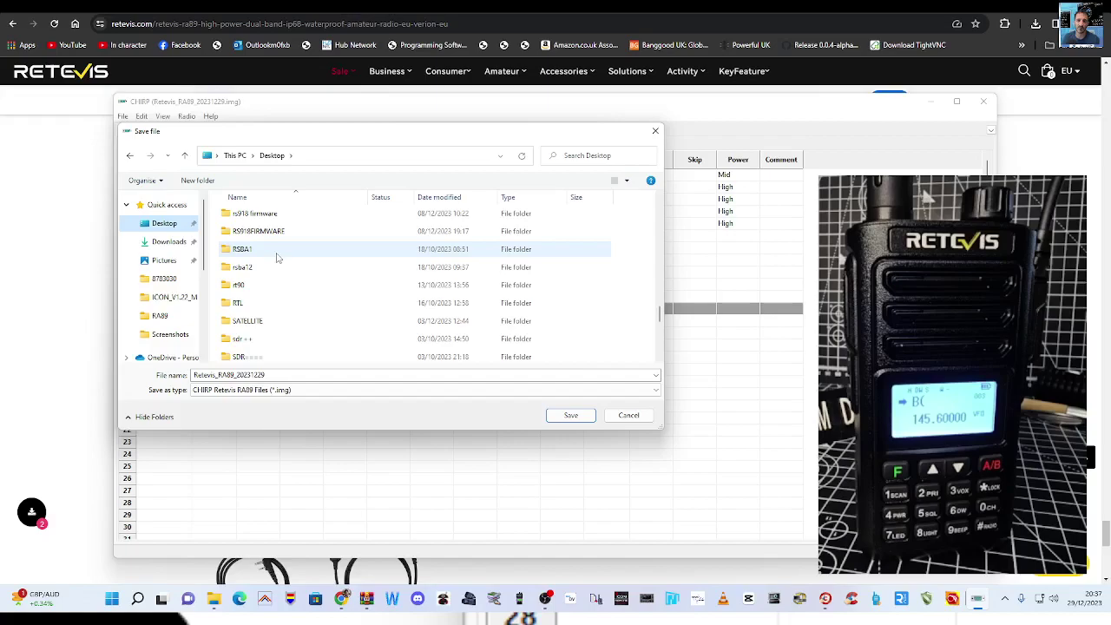
pyautogui.scroll(1, 278, 258)
pyautogui.click(245, 219)
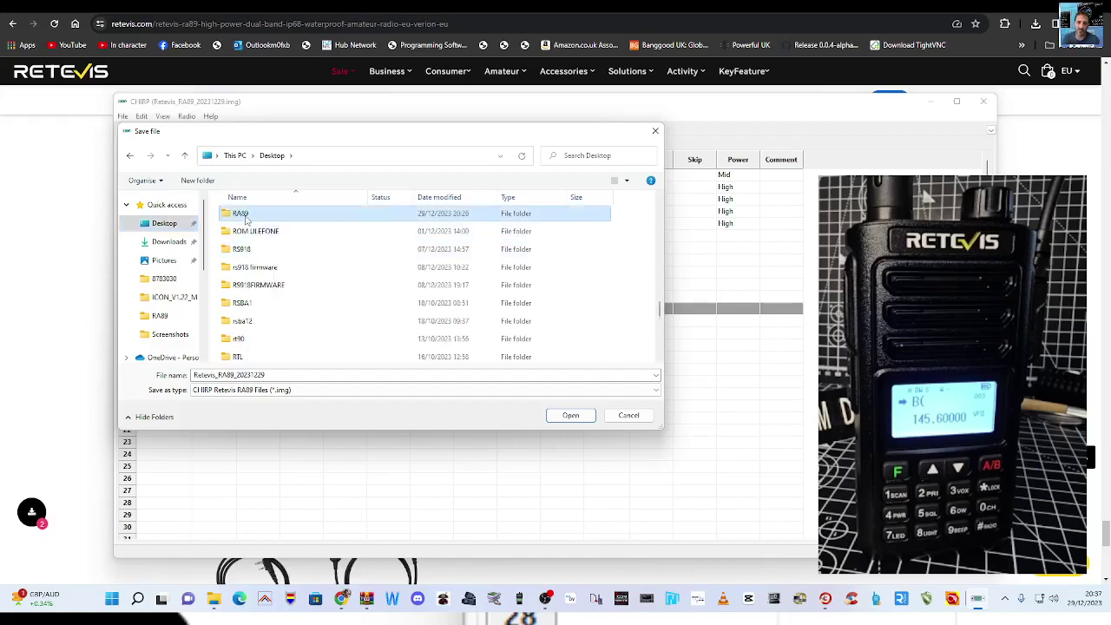
pyautogui.click(571, 416)
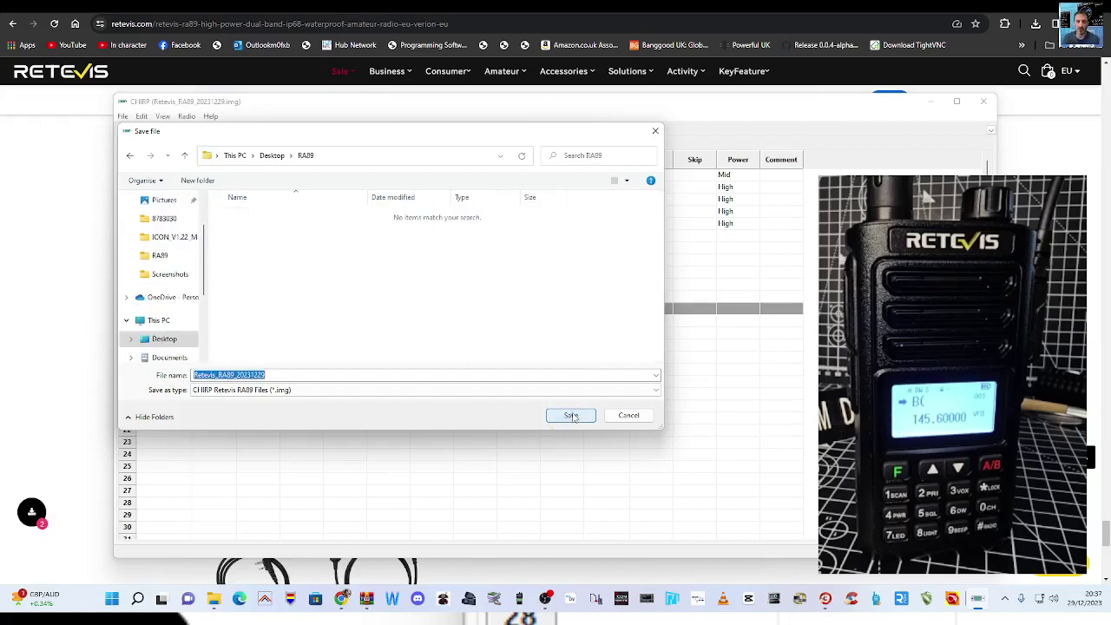
pyautogui.click(571, 416)
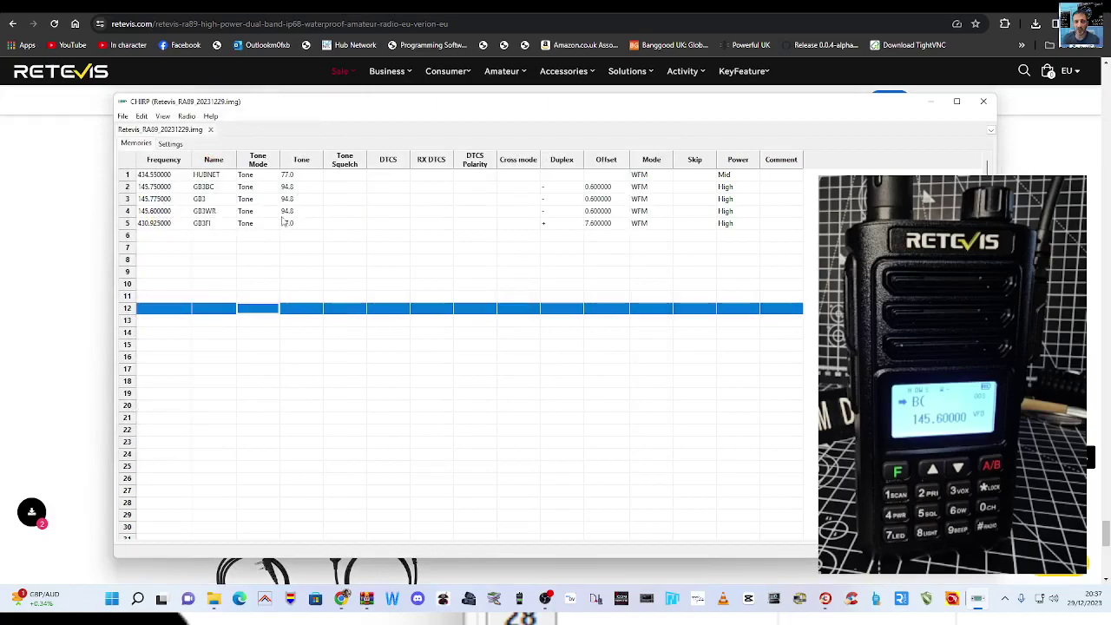
pyautogui.click(141, 116)
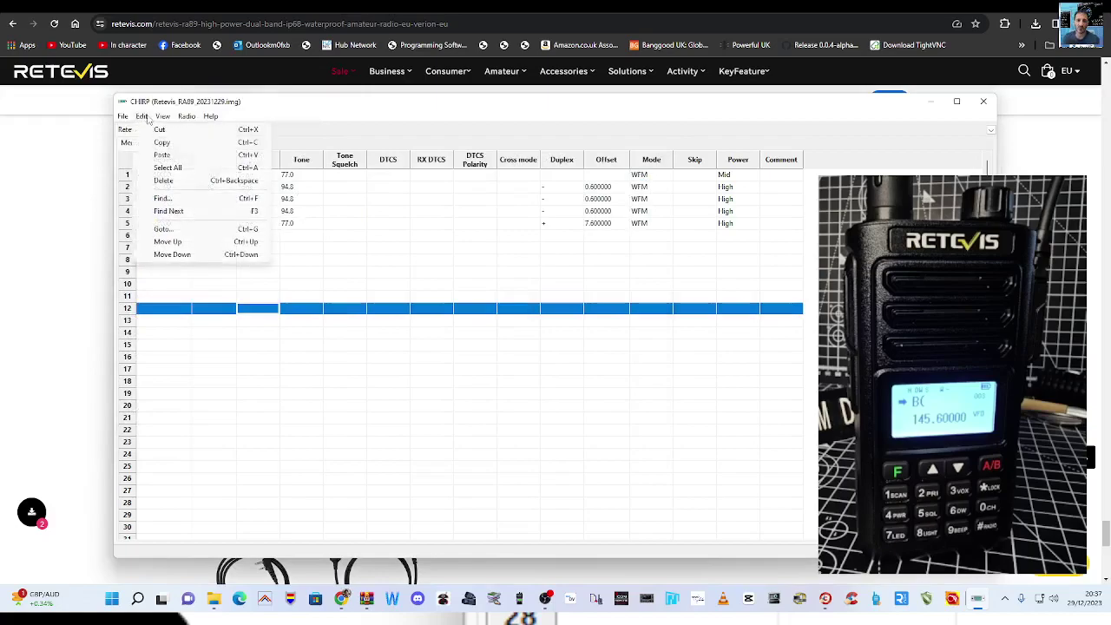
pyautogui.moveTo(171, 117)
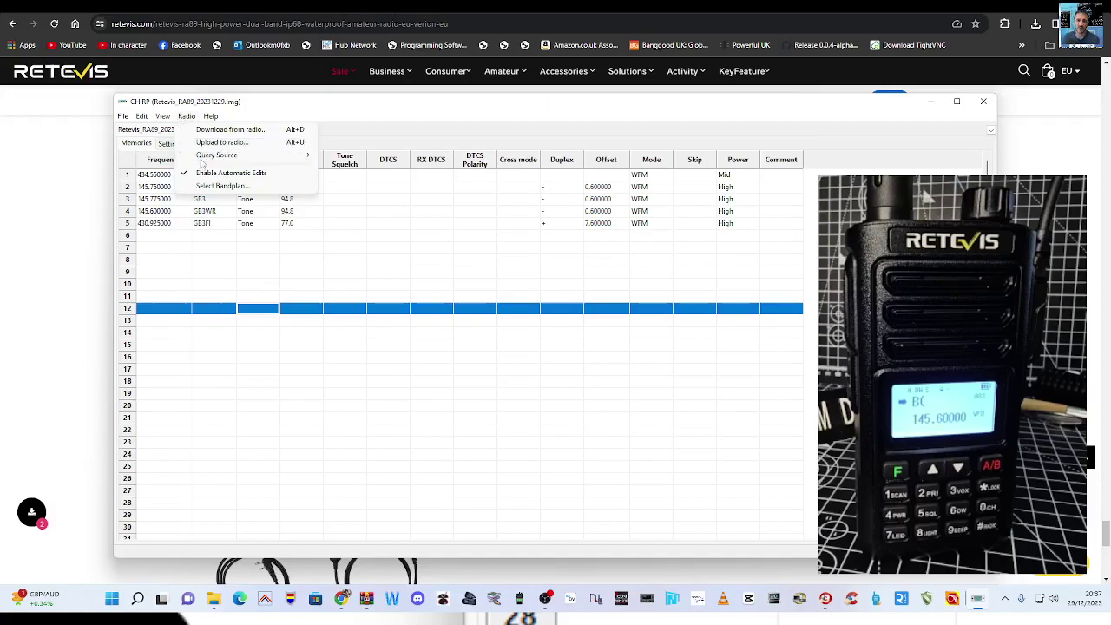
pyautogui.moveTo(203, 160)
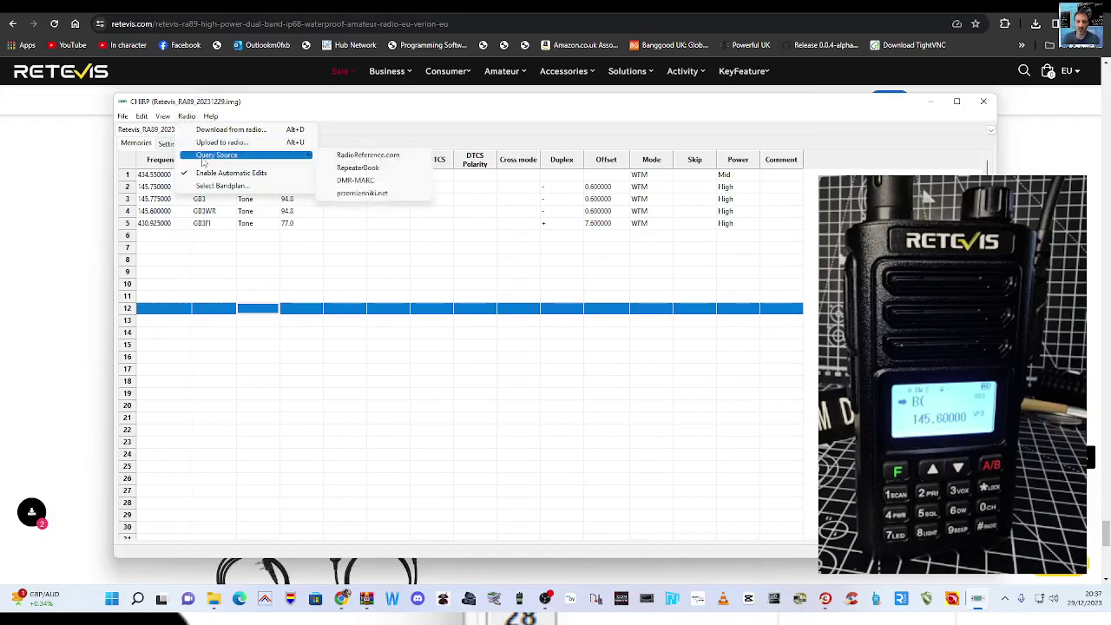
pyautogui.click(370, 141)
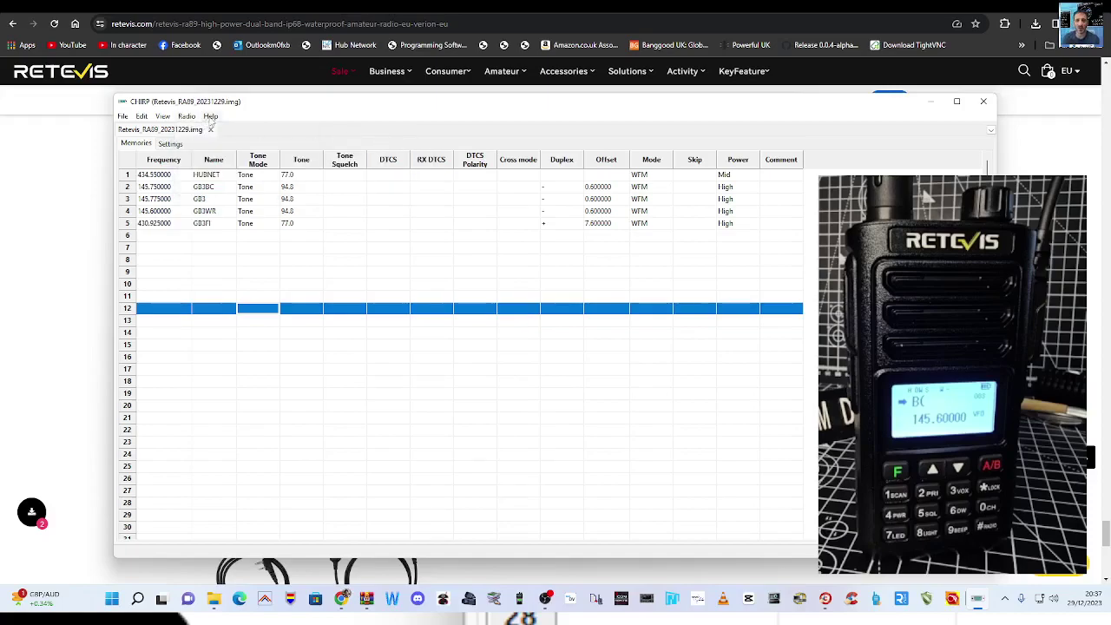
pyautogui.click(211, 117)
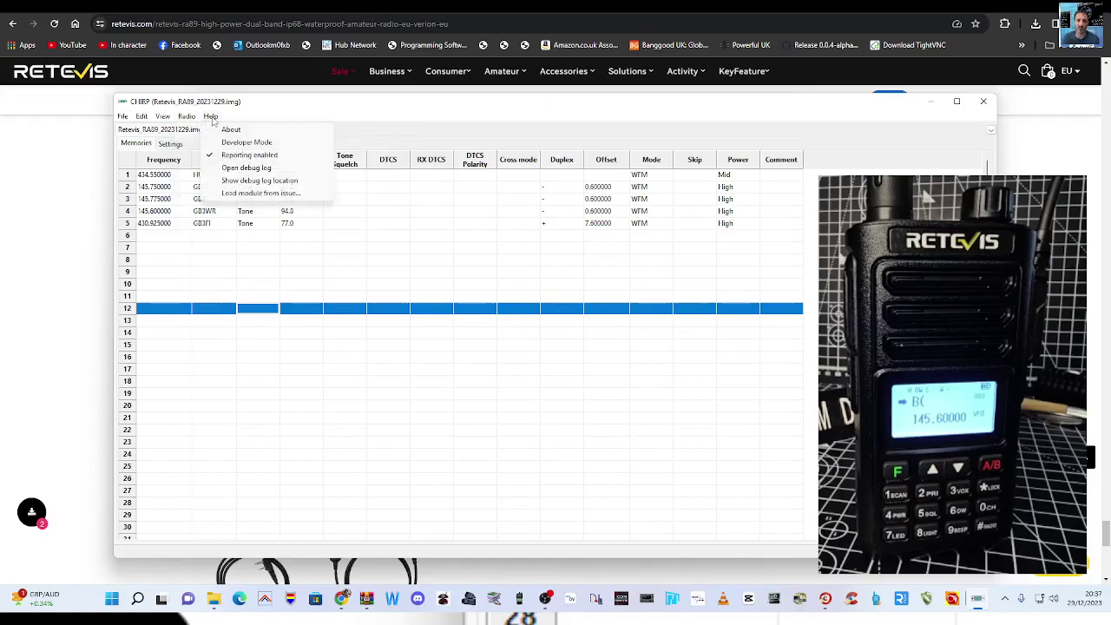
pyautogui.click(395, 124)
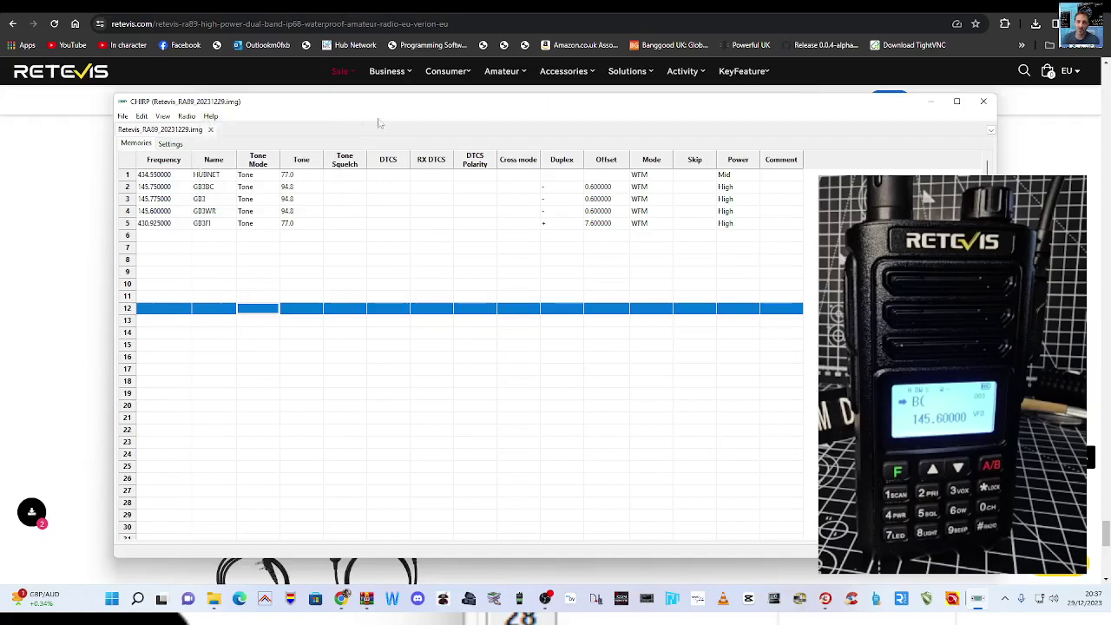
# Review the radio's basic, advanced, work mode and FM radio settings.
pyautogui.click(173, 144)
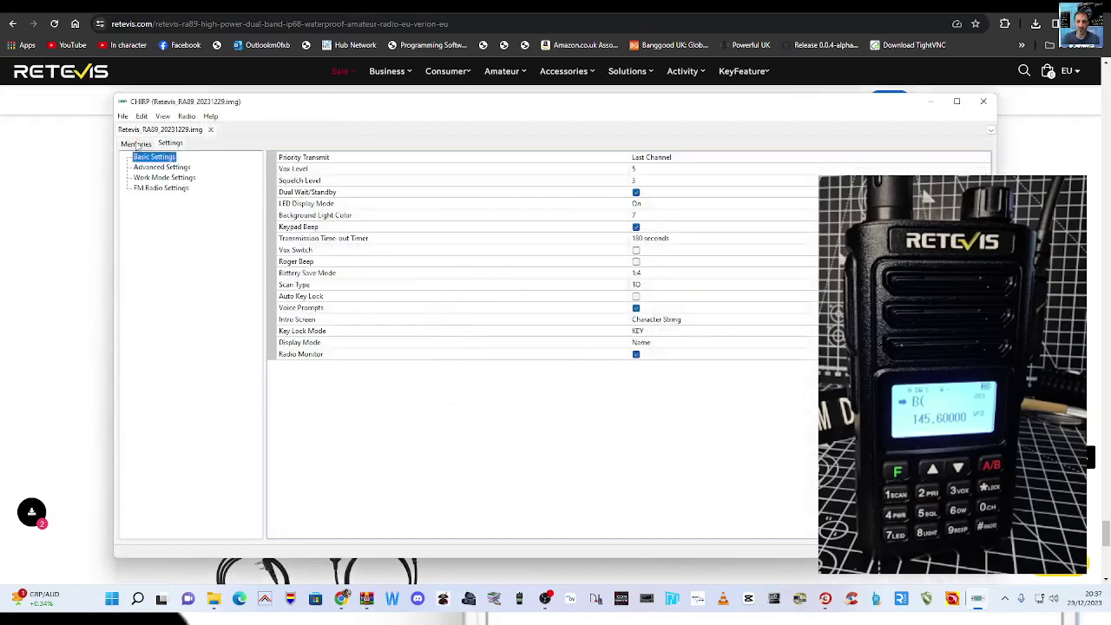
pyautogui.click(136, 144)
pyautogui.click(174, 144)
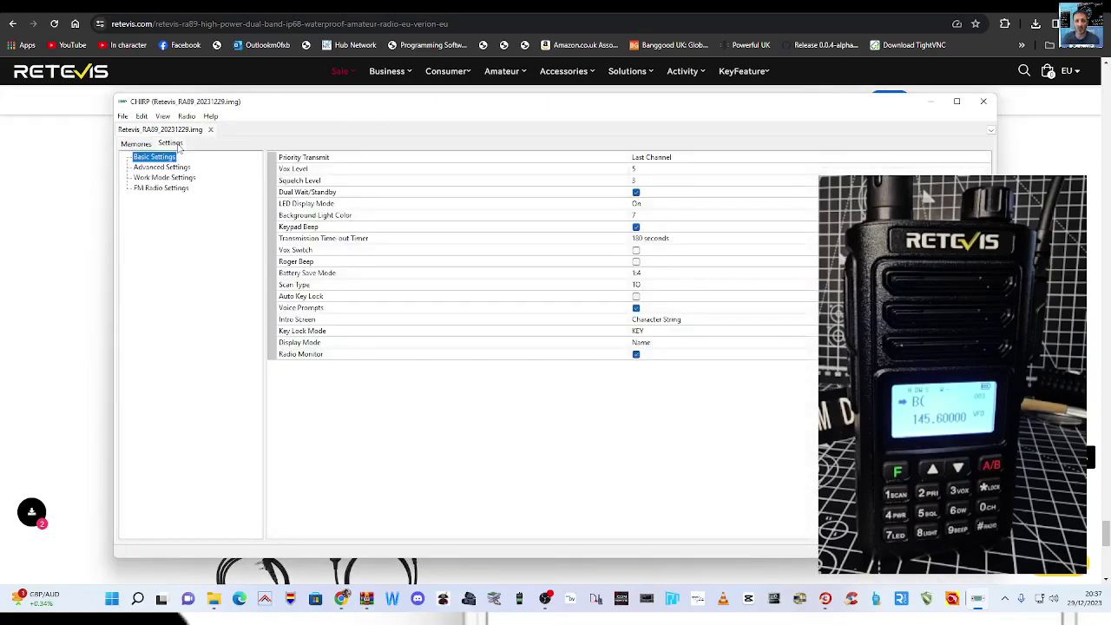
pyautogui.click(145, 168)
pyautogui.click(145, 178)
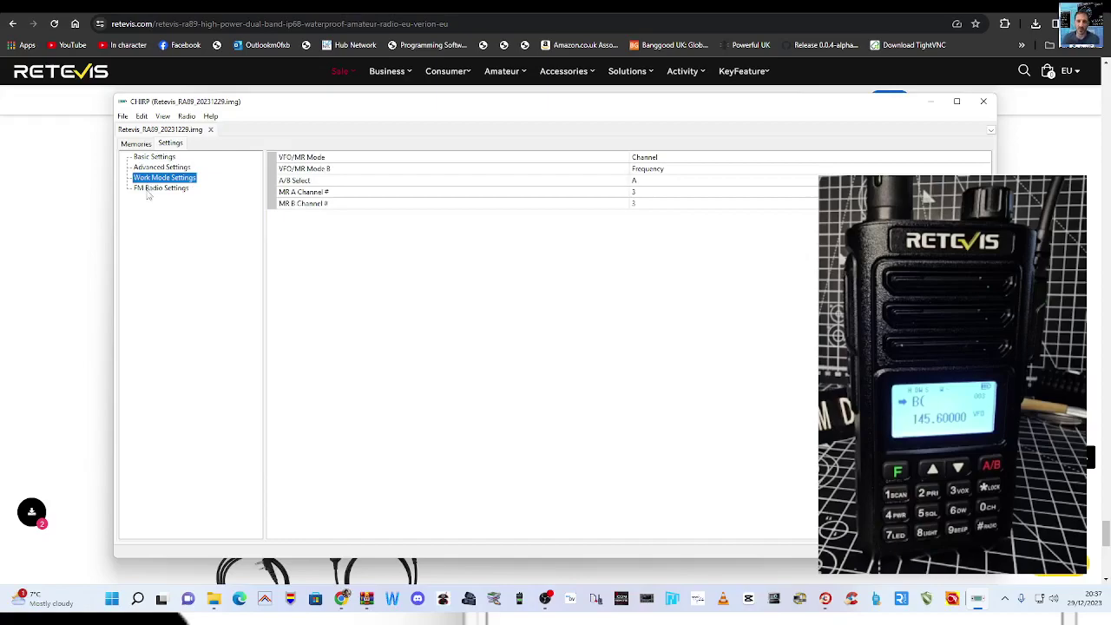
pyautogui.click(148, 190)
pyautogui.click(150, 179)
pyautogui.click(151, 168)
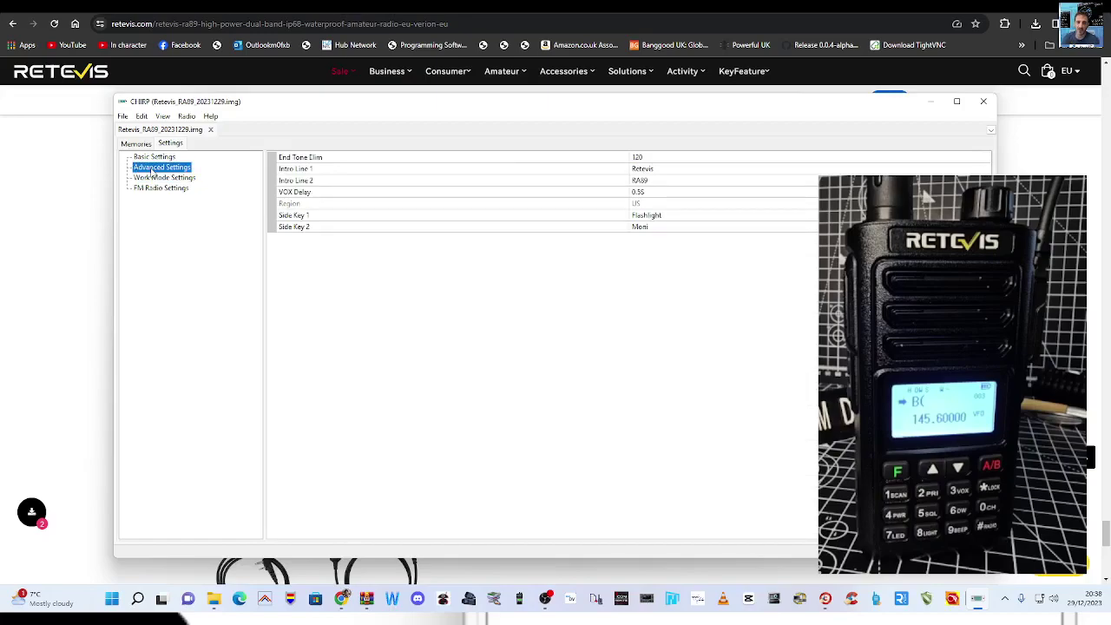
pyautogui.click(153, 158)
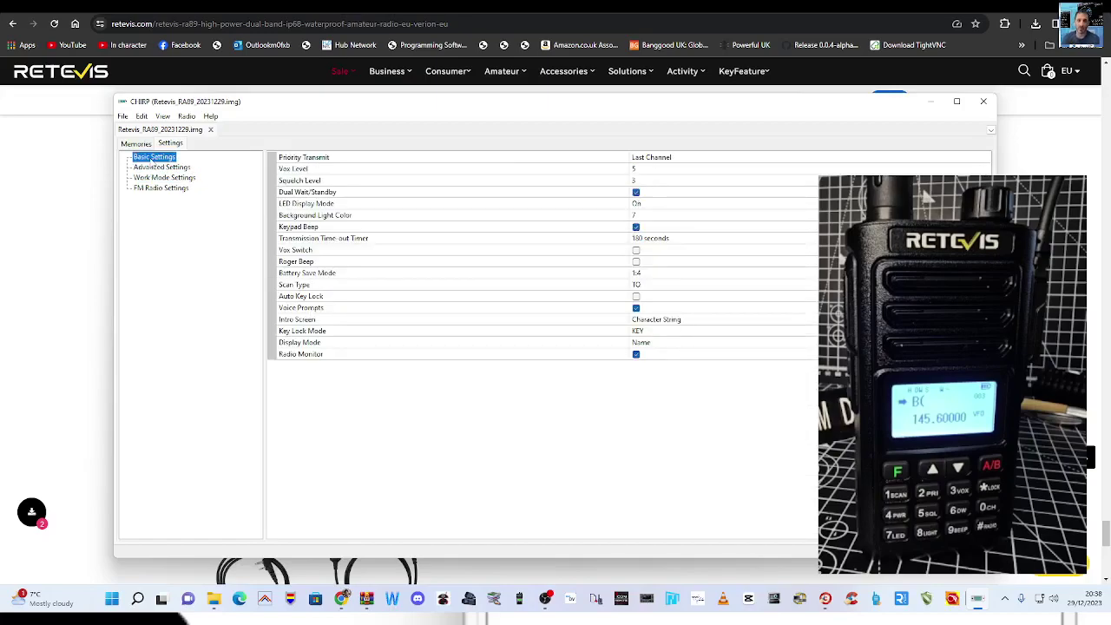
pyautogui.click(155, 168)
pyautogui.click(156, 178)
pyautogui.click(157, 188)
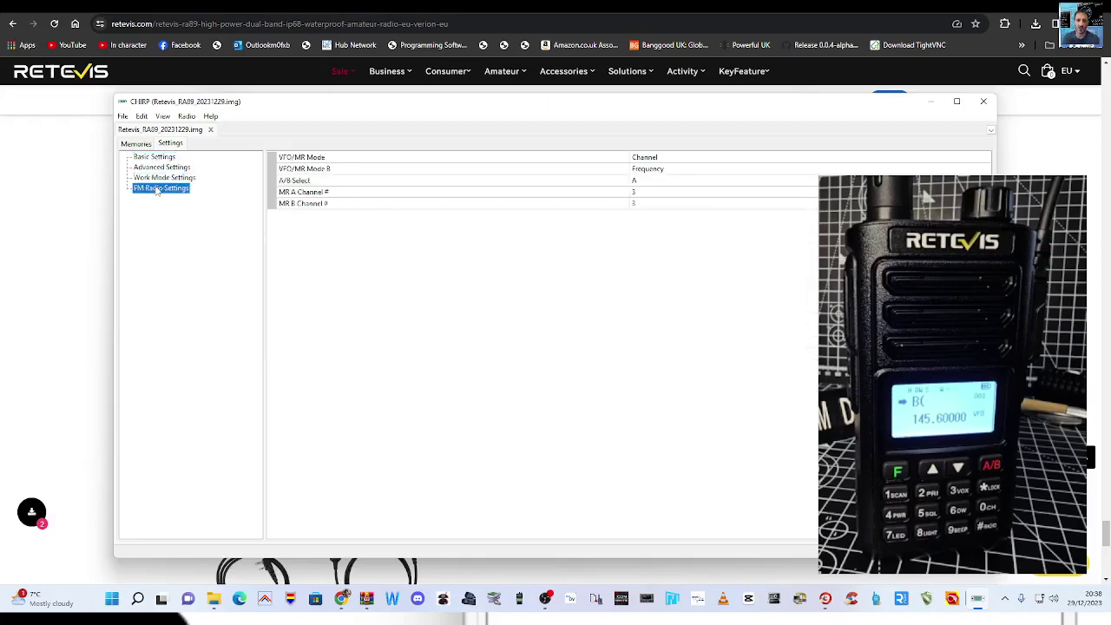
# Upload the edited image to the Retevis RA89 over the Prolific USB serial port, accepting the radio information and upload instructions.
pyautogui.click(186, 117)
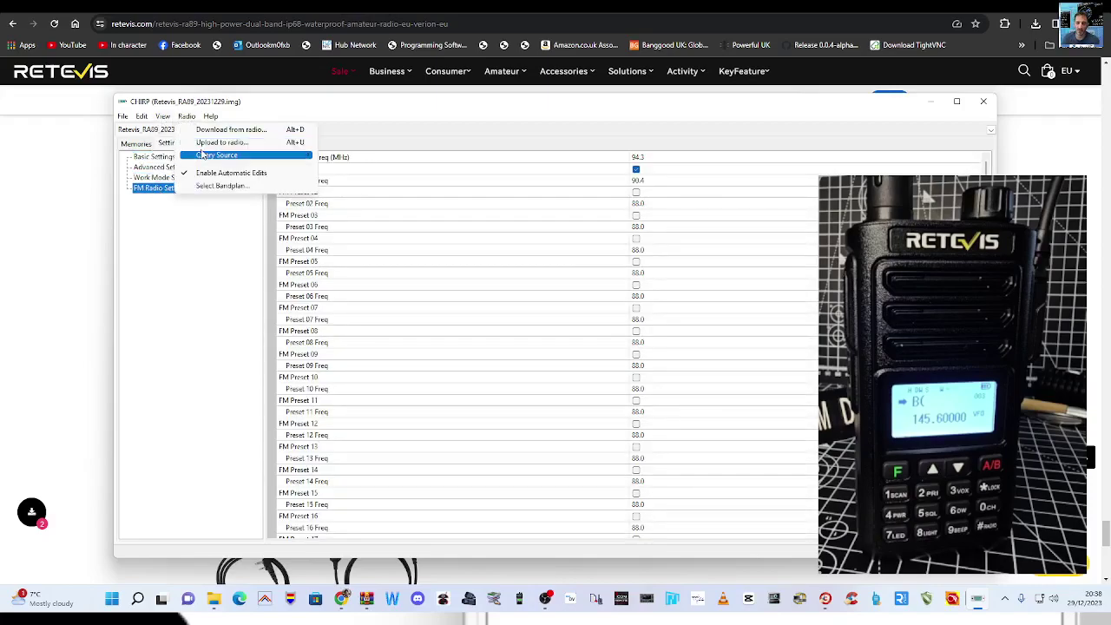
pyautogui.click(219, 142)
pyautogui.click(472, 383)
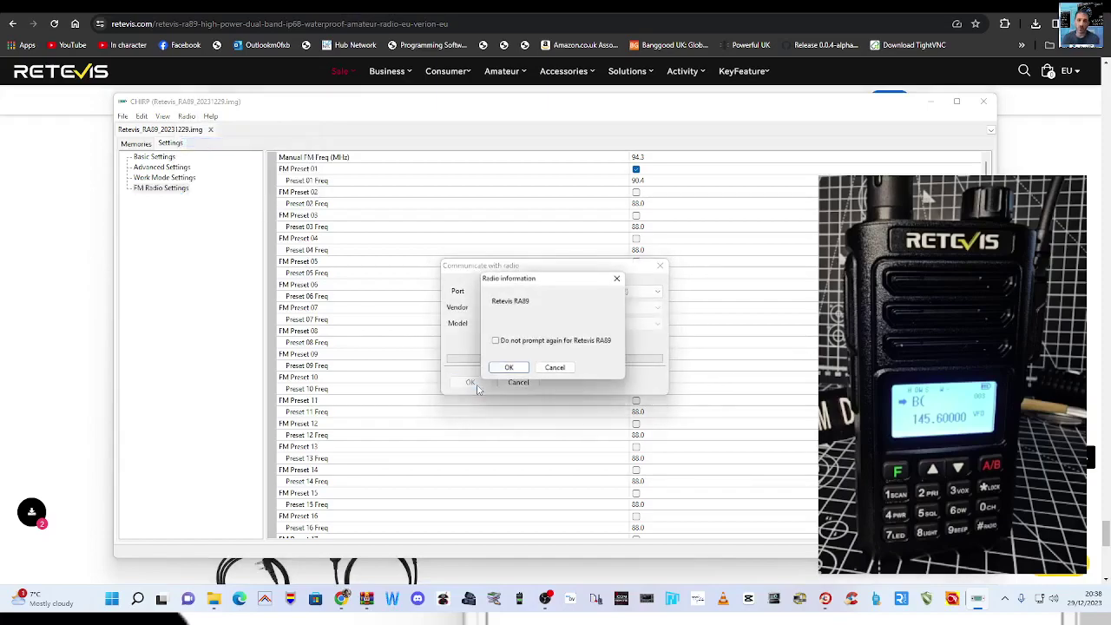
pyautogui.click(509, 369)
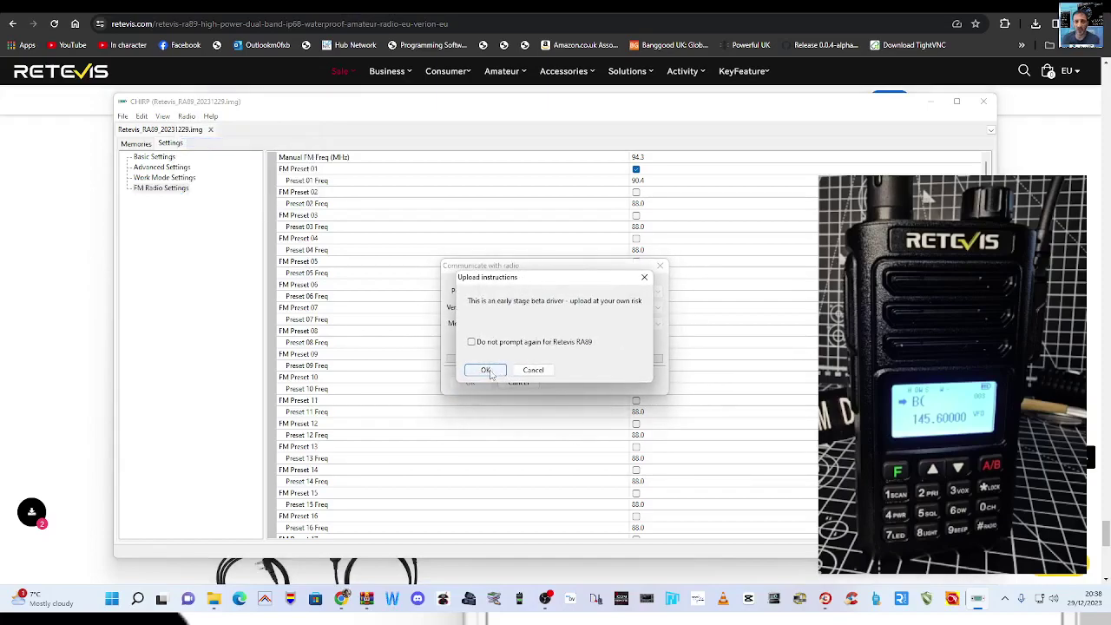
pyautogui.click(487, 370)
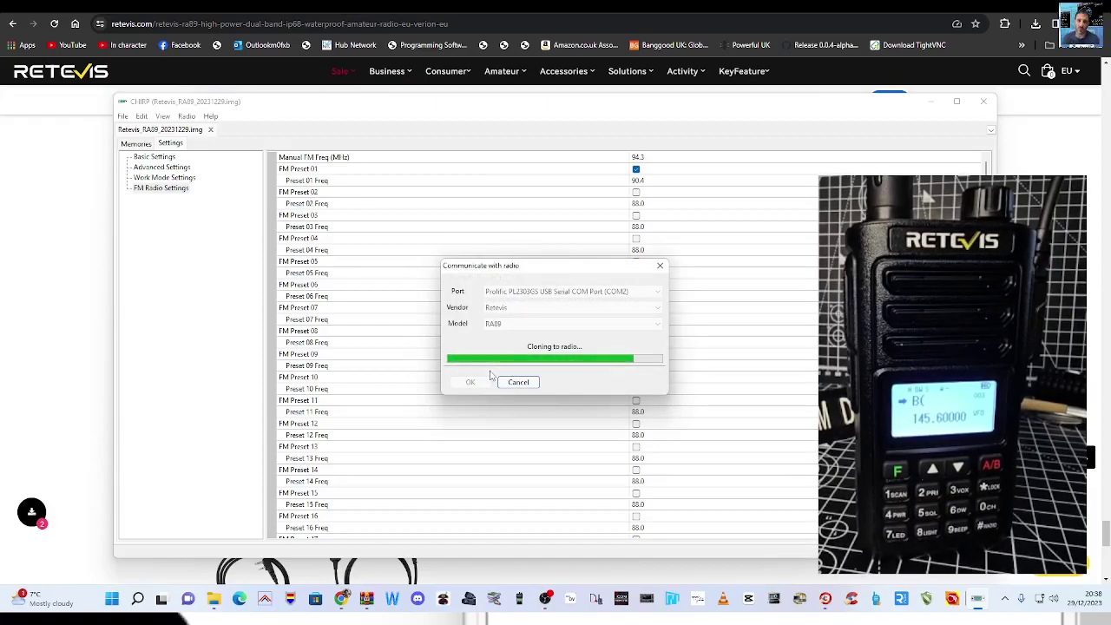
pyautogui.click(545, 599)
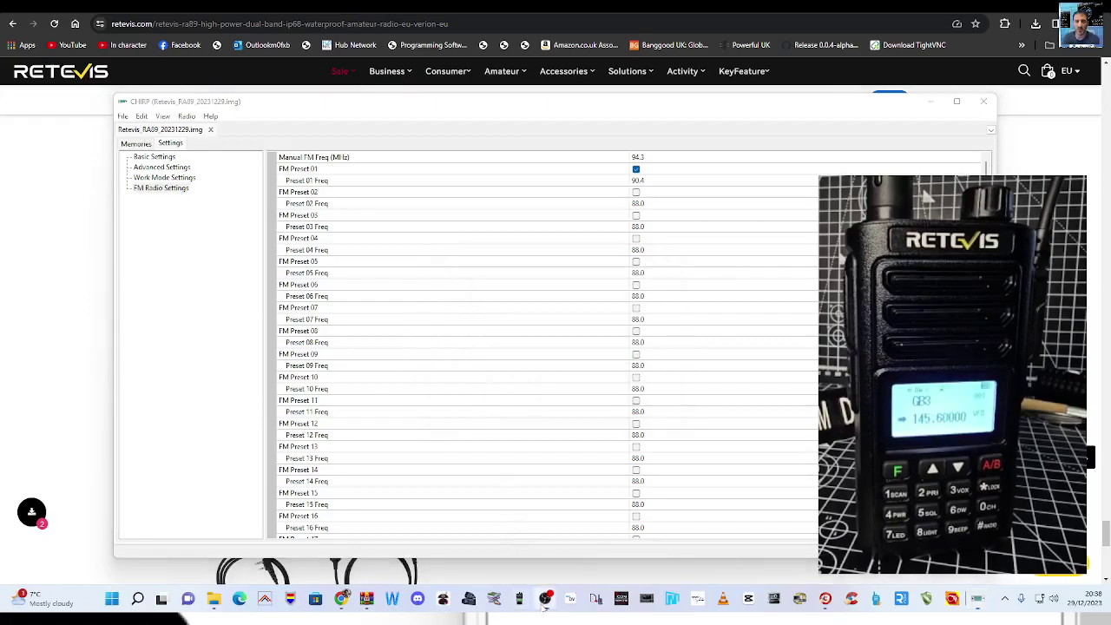